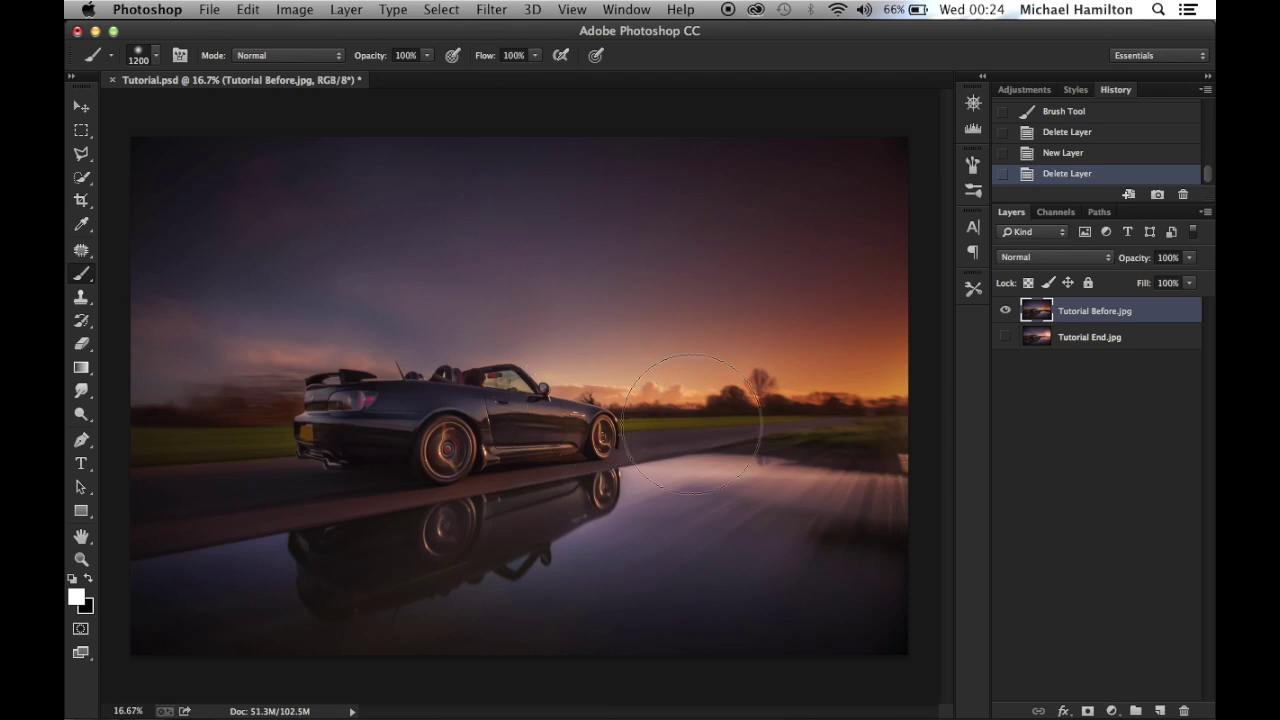
# Add an empty Layer 1 above the Tutorial Before.jpg photo
pyautogui.click(1160, 711)
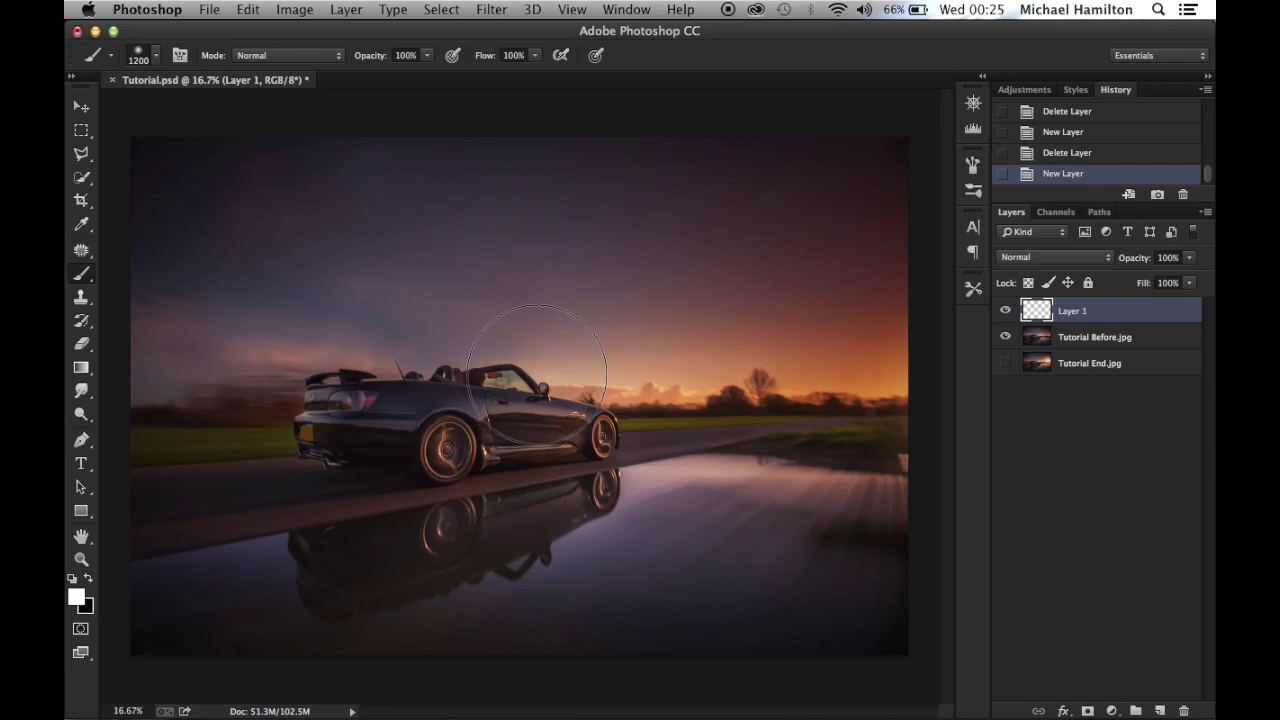
pyautogui.rightClick(536, 374)
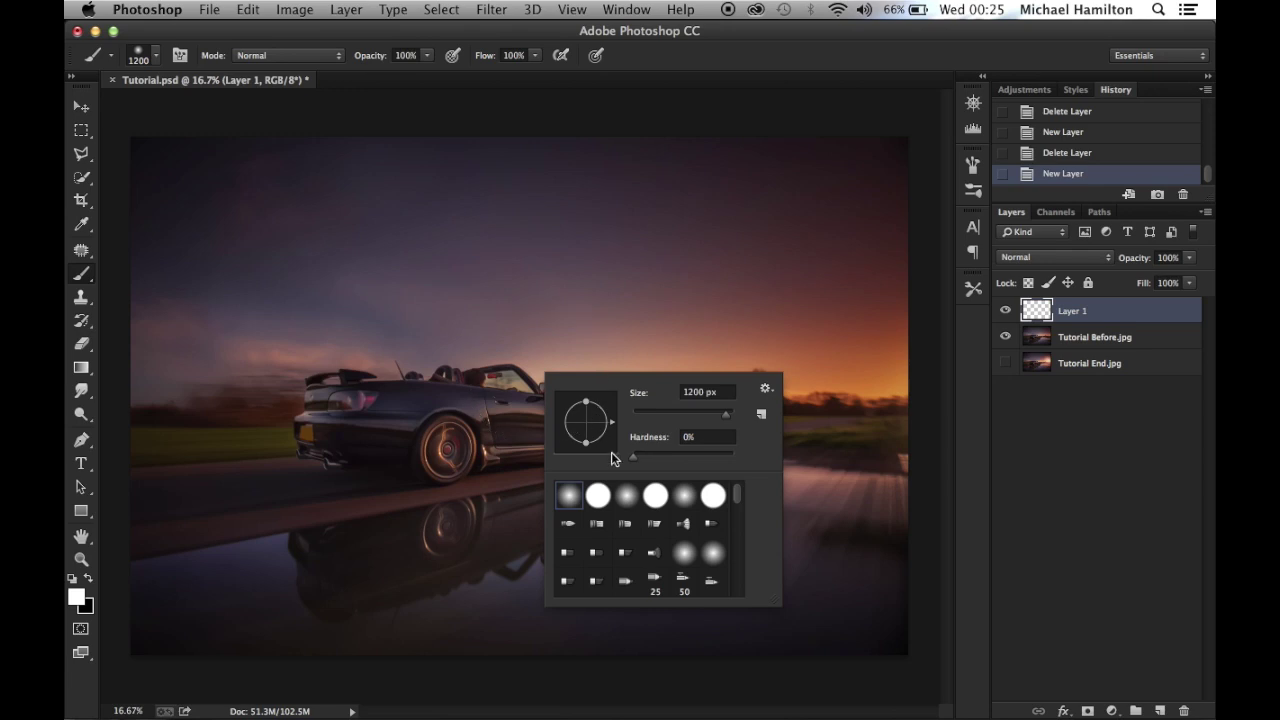
# Set the brush to 1200 px size with 0% hardness
pyautogui.click(634, 458)
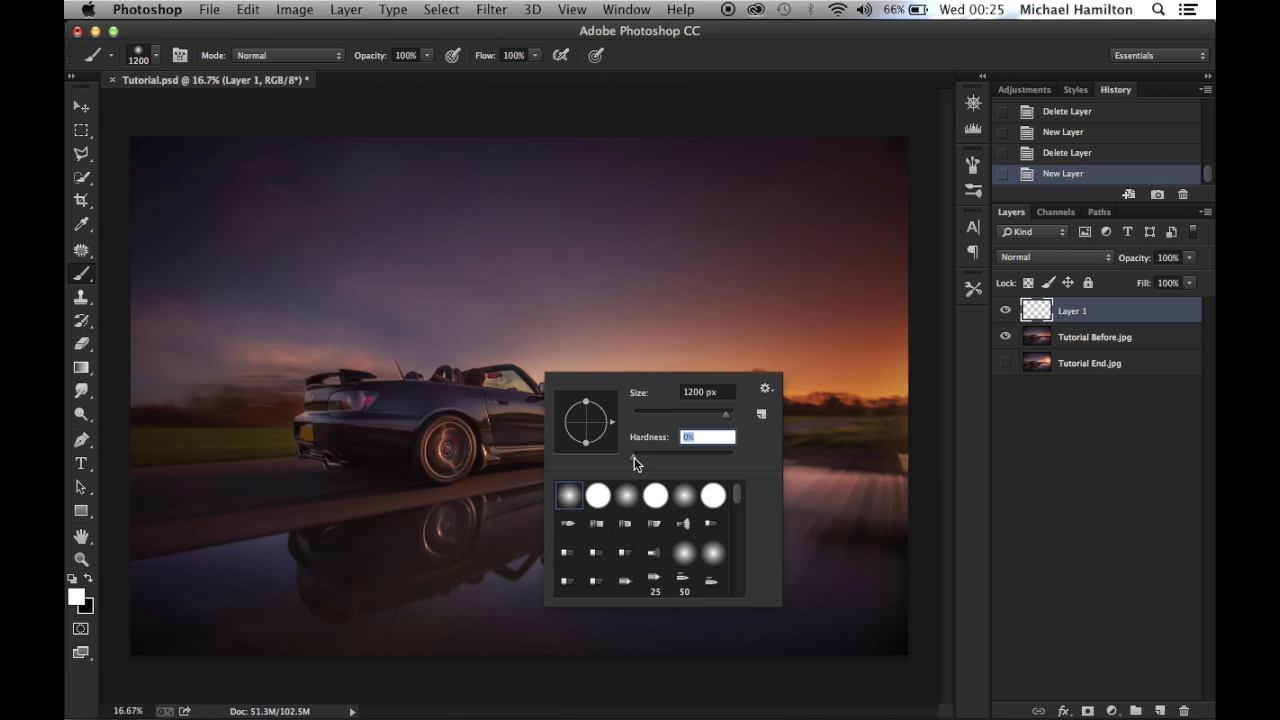
pyautogui.press('Return')
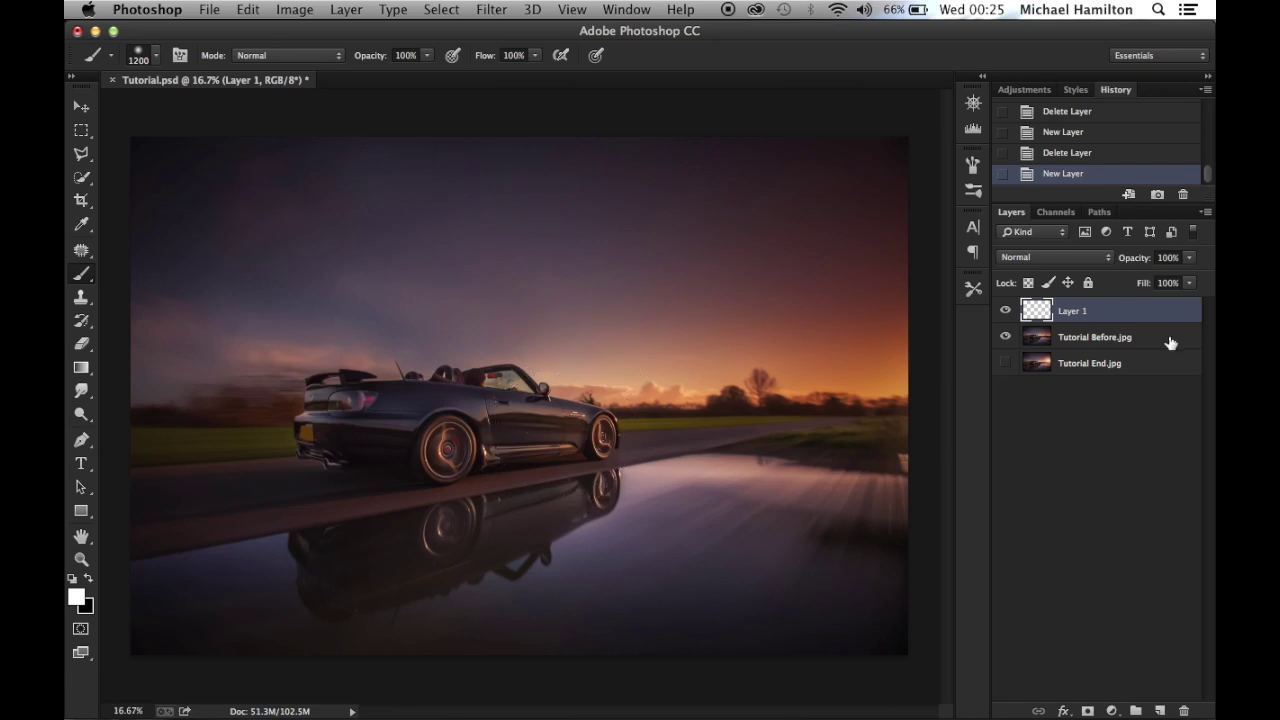
pyautogui.doubleClick(1078, 312)
# Rename Layer 1 to Core, paint a soft white glow on the car, and duplicate it
pyautogui.write('Core')
pyautogui.press('Return')
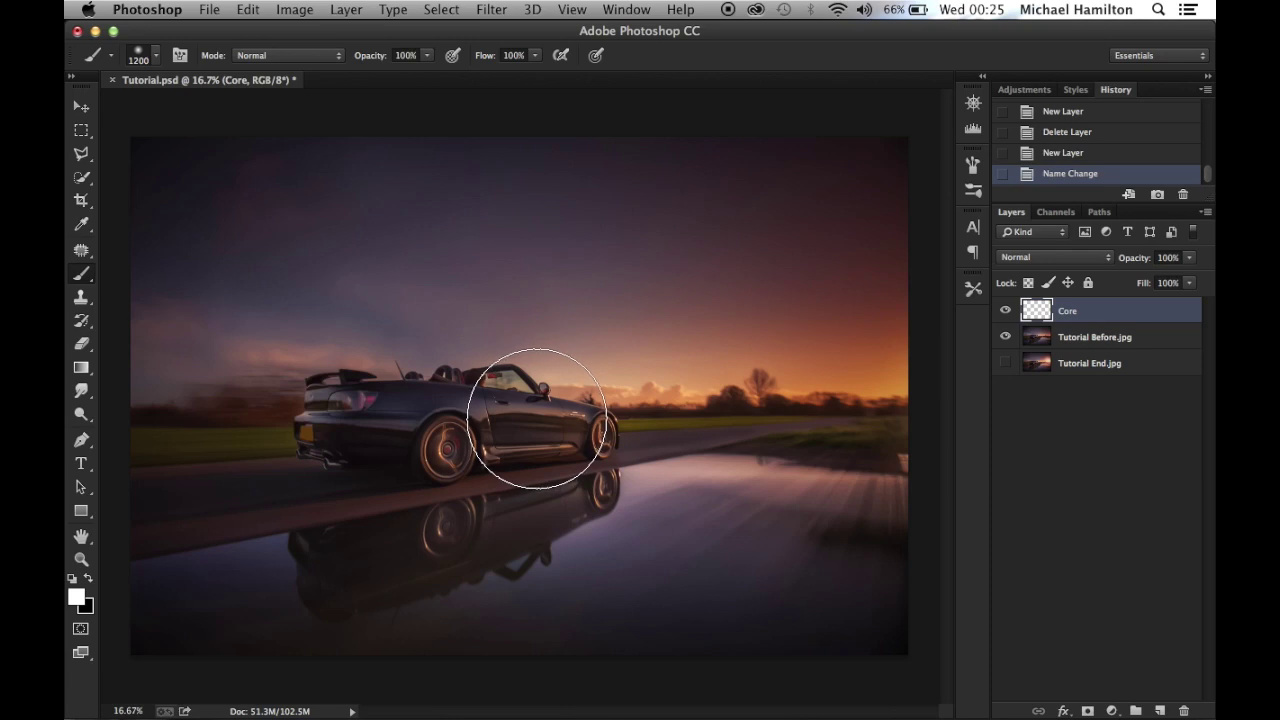
pyautogui.click(537, 418)
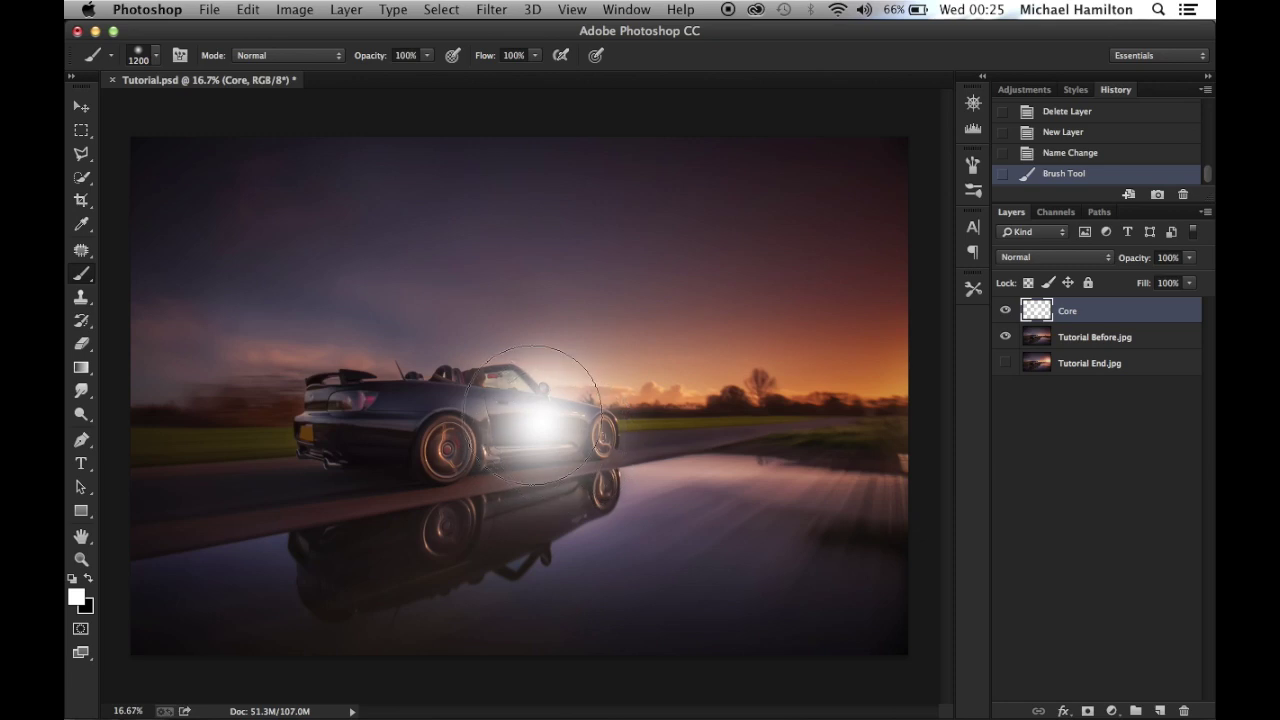
pyautogui.press('super+j')
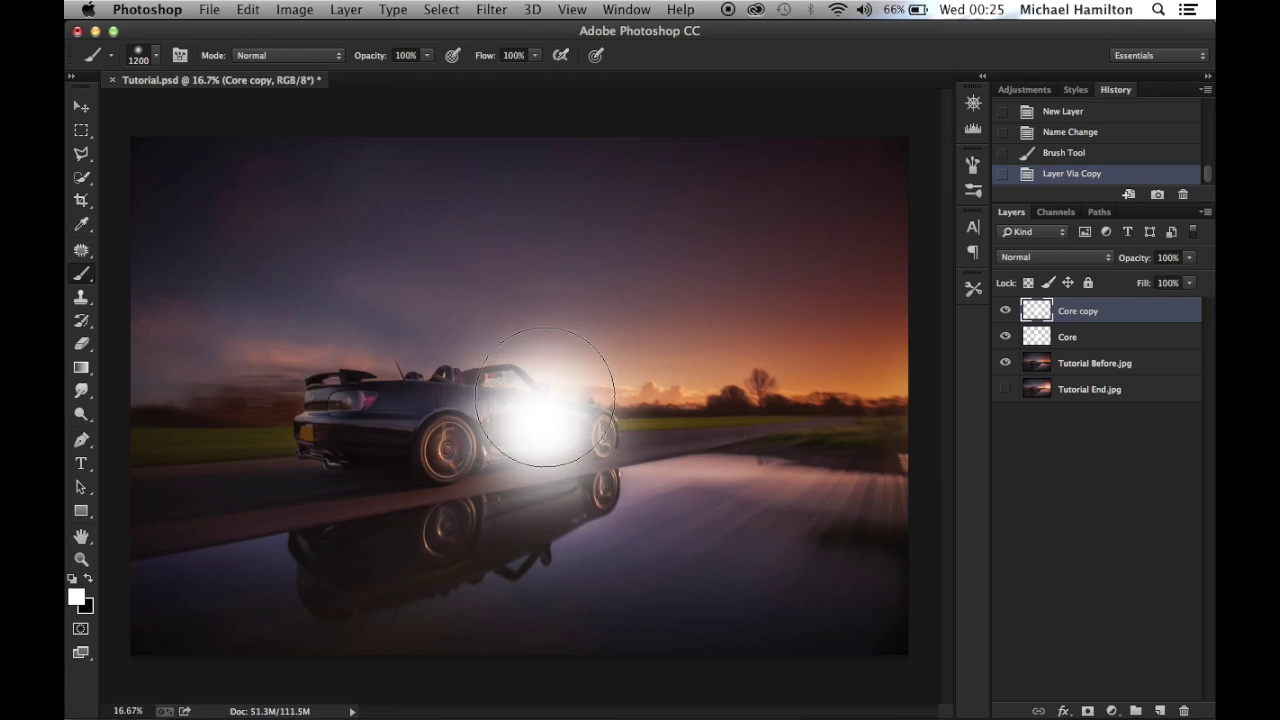
pyautogui.doubleClick(1078, 316)
# Rename Core copy to Glow and begin a Free Transform on it
pyautogui.write('C')
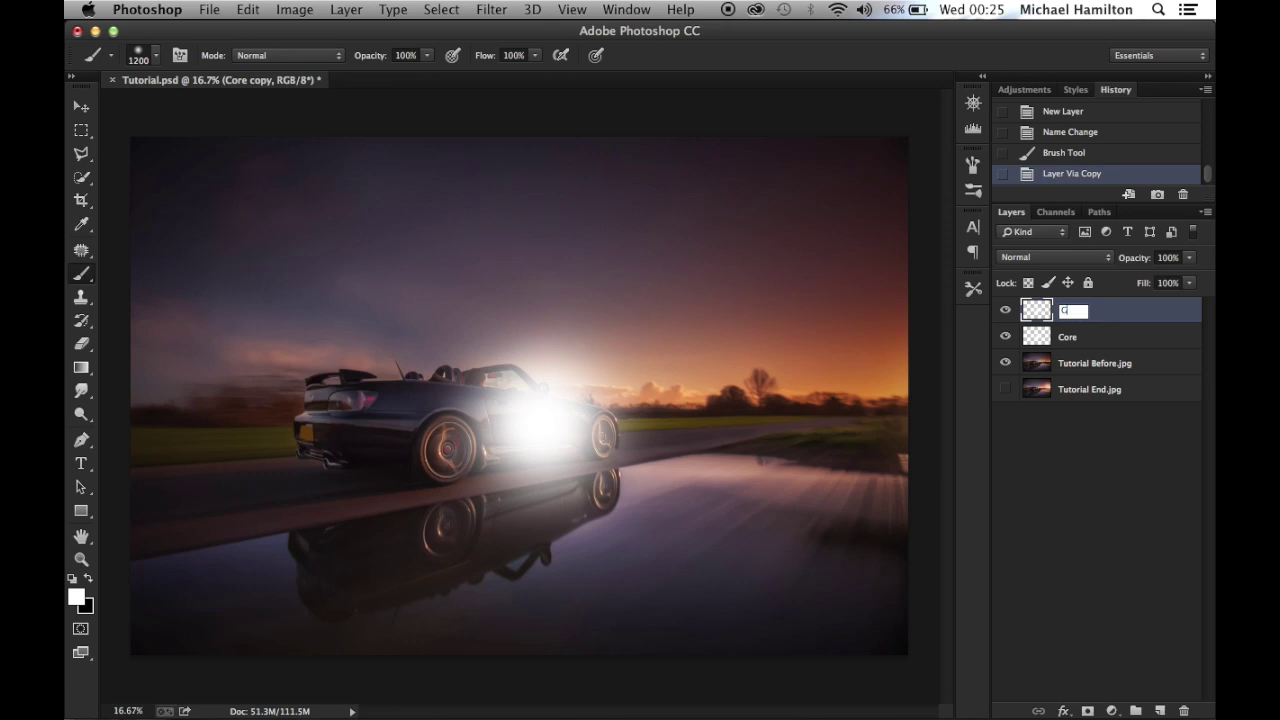
pyautogui.press('Return')
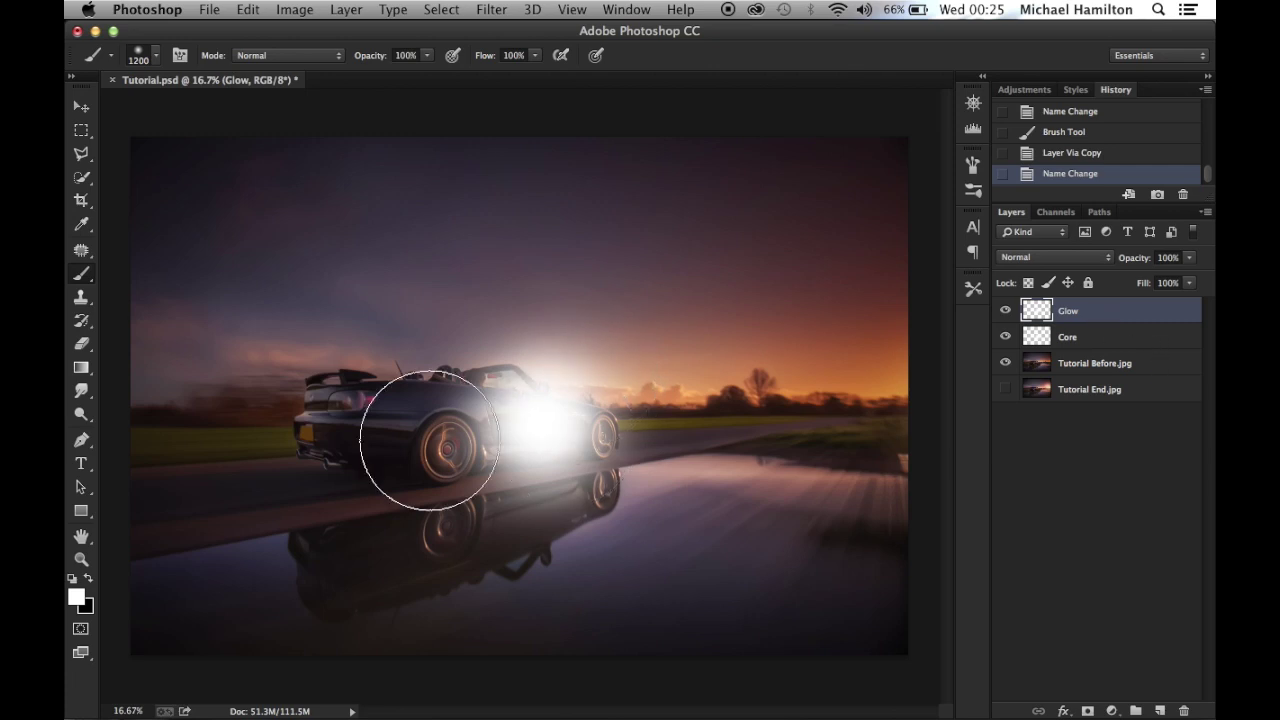
pyautogui.hotkey('ctrl', 't')
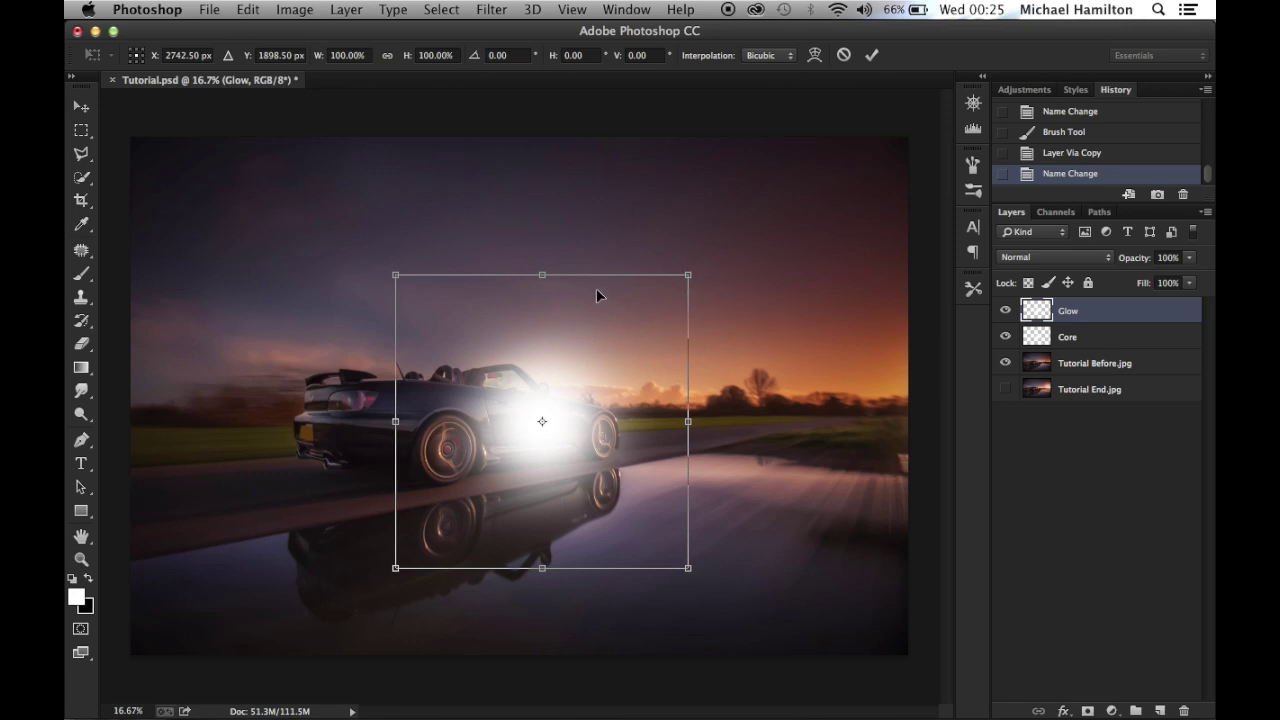
# Scale the Glow layer up to about 151.5% around its centre and commit
pyautogui.moveTo(688, 274)
pyautogui.mouseDown()
pyautogui.moveTo(703, 268)
pyautogui.moveTo(640, 165)
pyautogui.moveTo(852, 360)
pyautogui.moveTo(531, 223)
pyautogui.moveTo(792, 252)
pyautogui.moveTo(611, 408)
pyautogui.moveTo(625, 272)
pyautogui.moveTo(728, 258)
pyautogui.moveTo(650, 268)
pyautogui.moveTo(690, 269)
pyautogui.mouseUp()
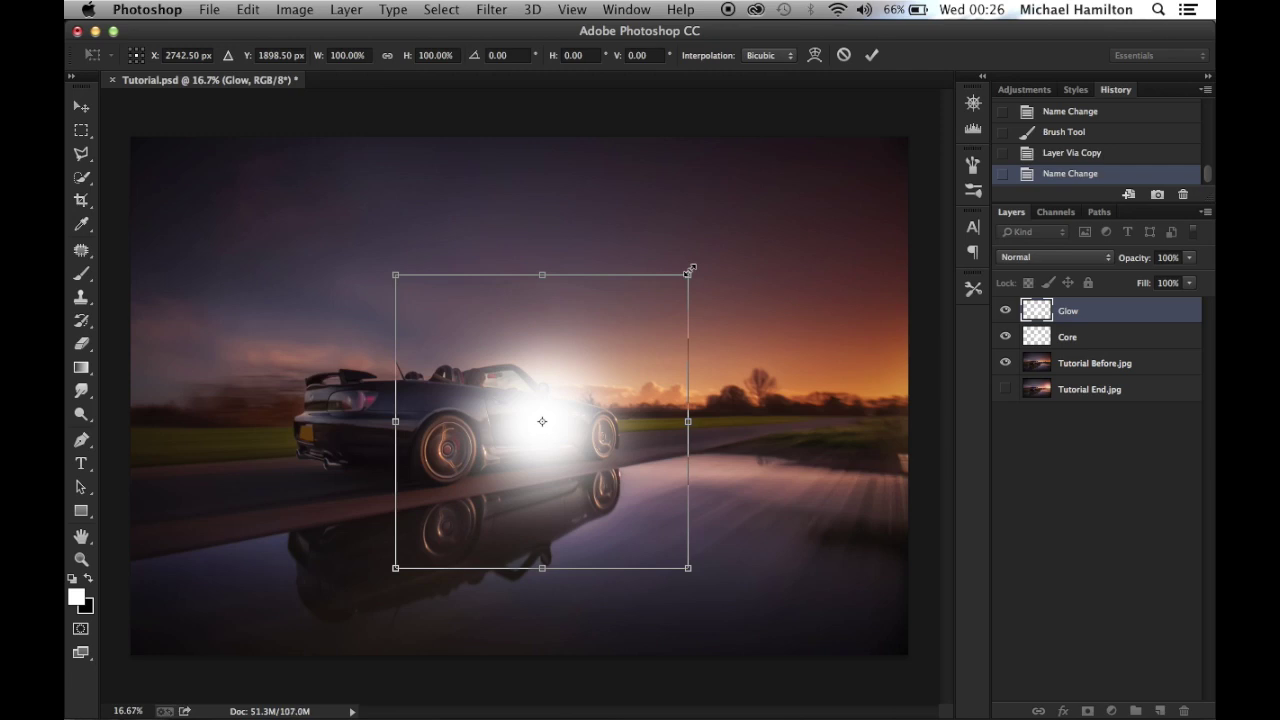
pyautogui.click(844, 55)
pyautogui.press('b')
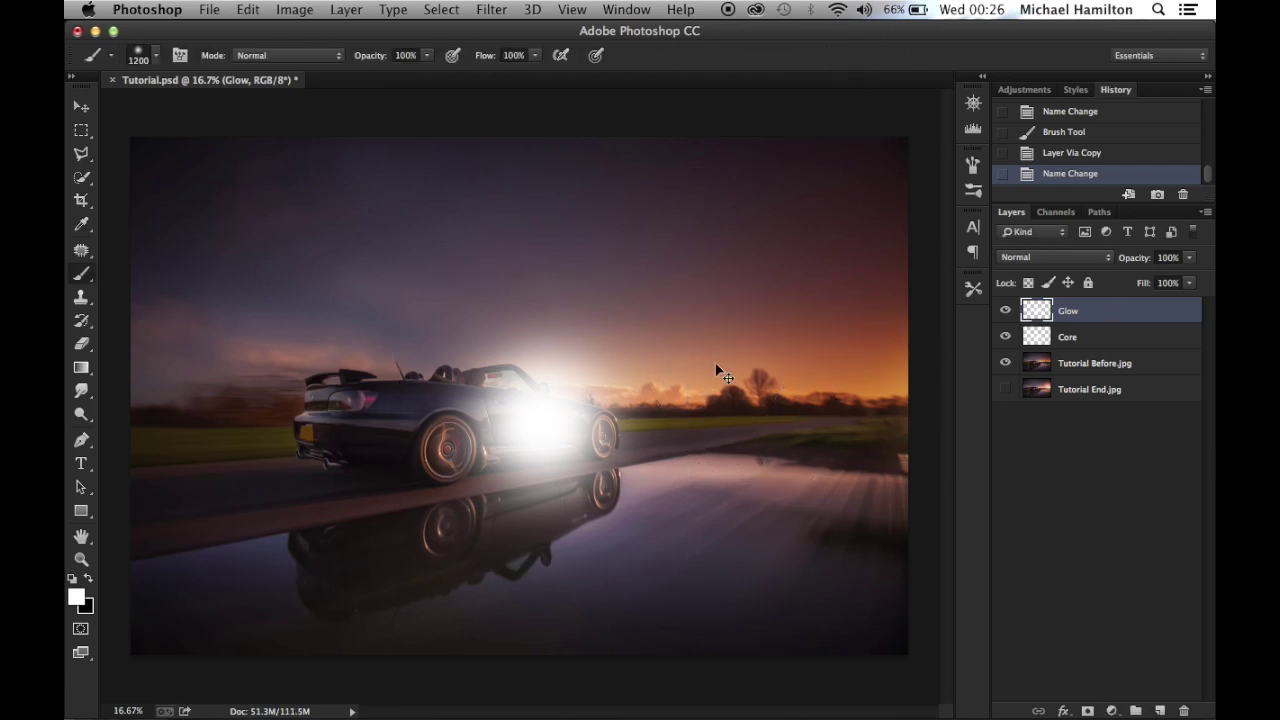
pyautogui.press('super+t')
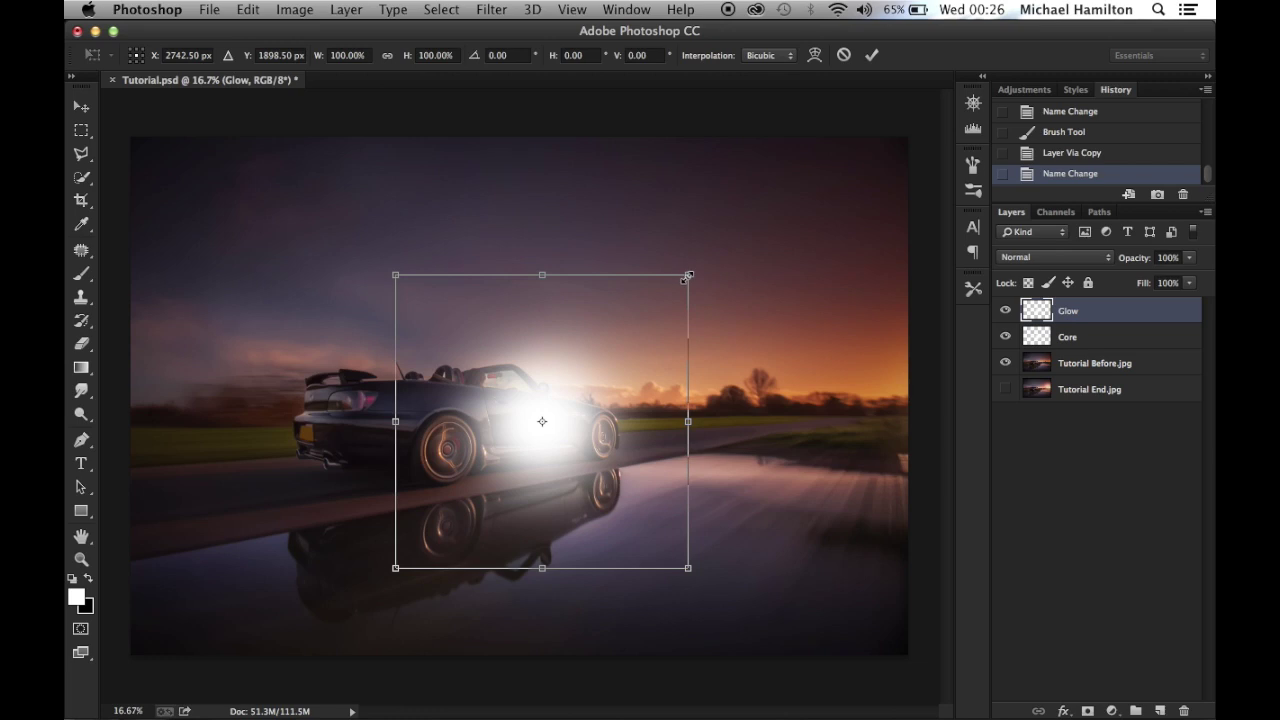
pyautogui.moveTo(692, 278); pyautogui.dragTo(785, 207)
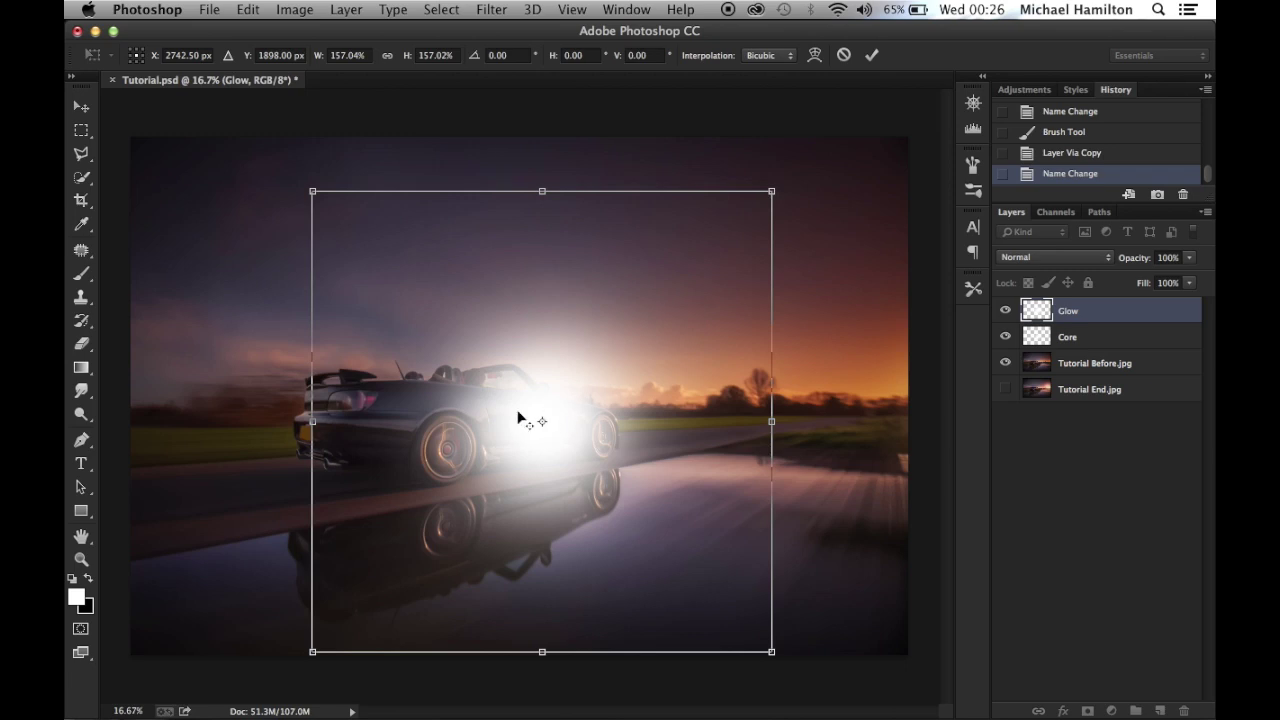
pyautogui.moveTo(772, 191)
pyautogui.mouseDown()
pyautogui.moveTo(708, 252)
pyautogui.moveTo(812, 172)
pyautogui.moveTo(711, 246)
pyautogui.moveTo(776, 187)
pyautogui.moveTo(772, 204)
pyautogui.mouseUp()
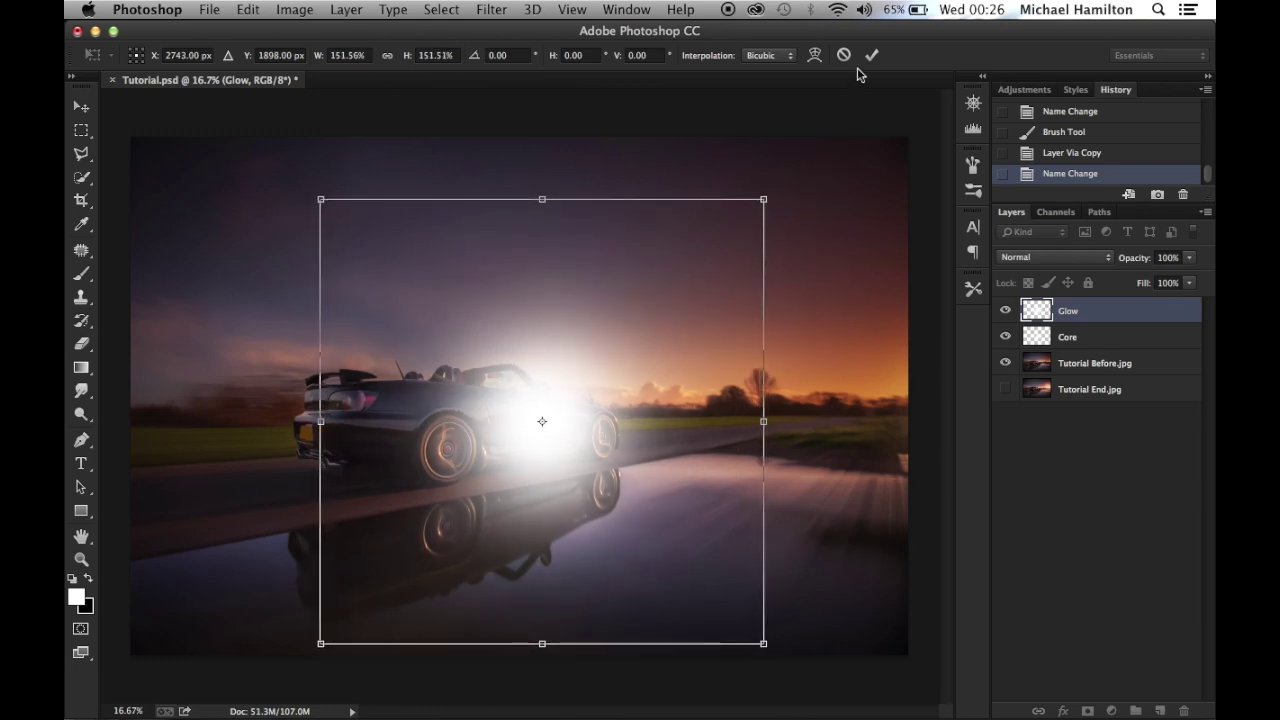
pyautogui.press('Return')
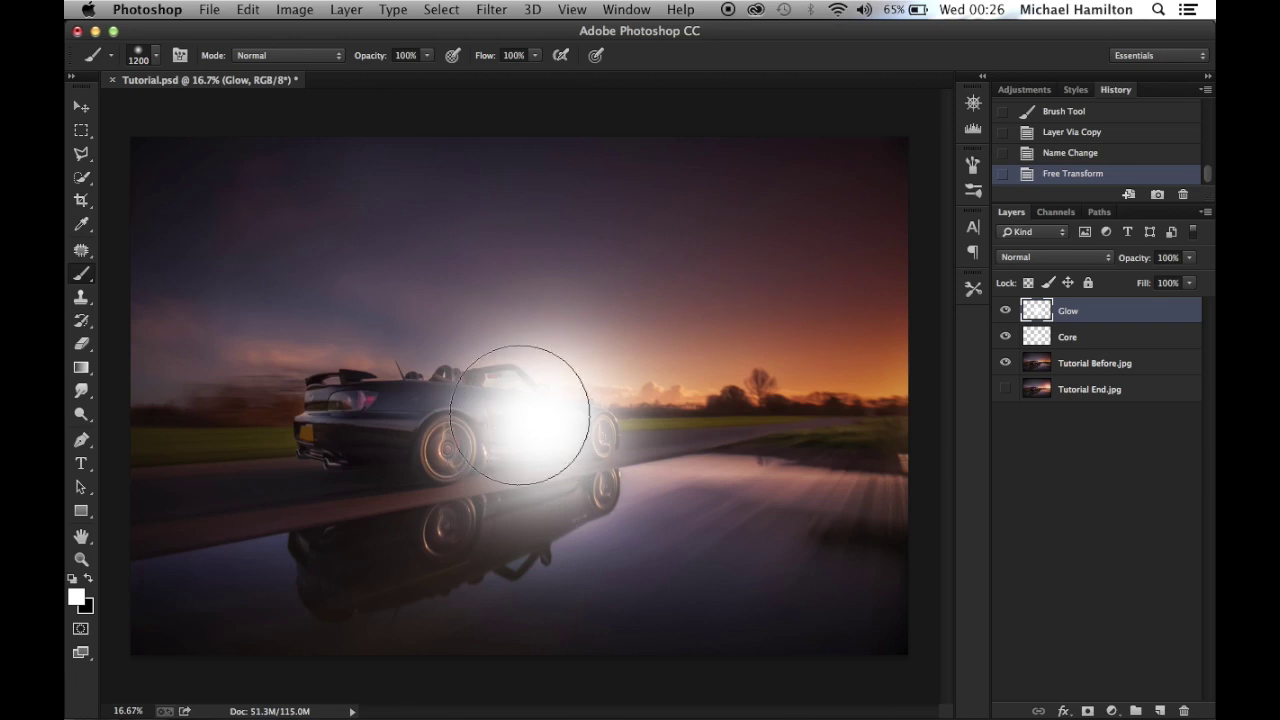
# Add a colorized Hue/Saturation layer above Core at Hue 23, Saturation 25
pyautogui.click(1099, 342)
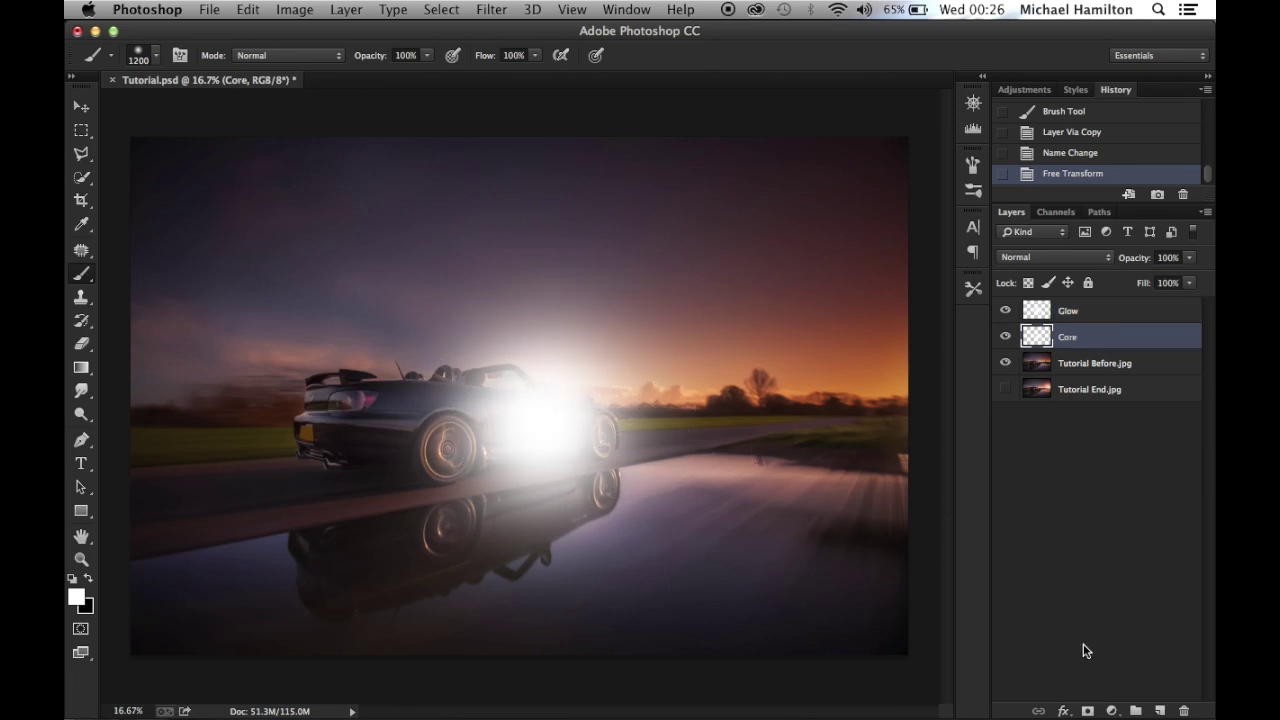
pyautogui.click(1111, 711)
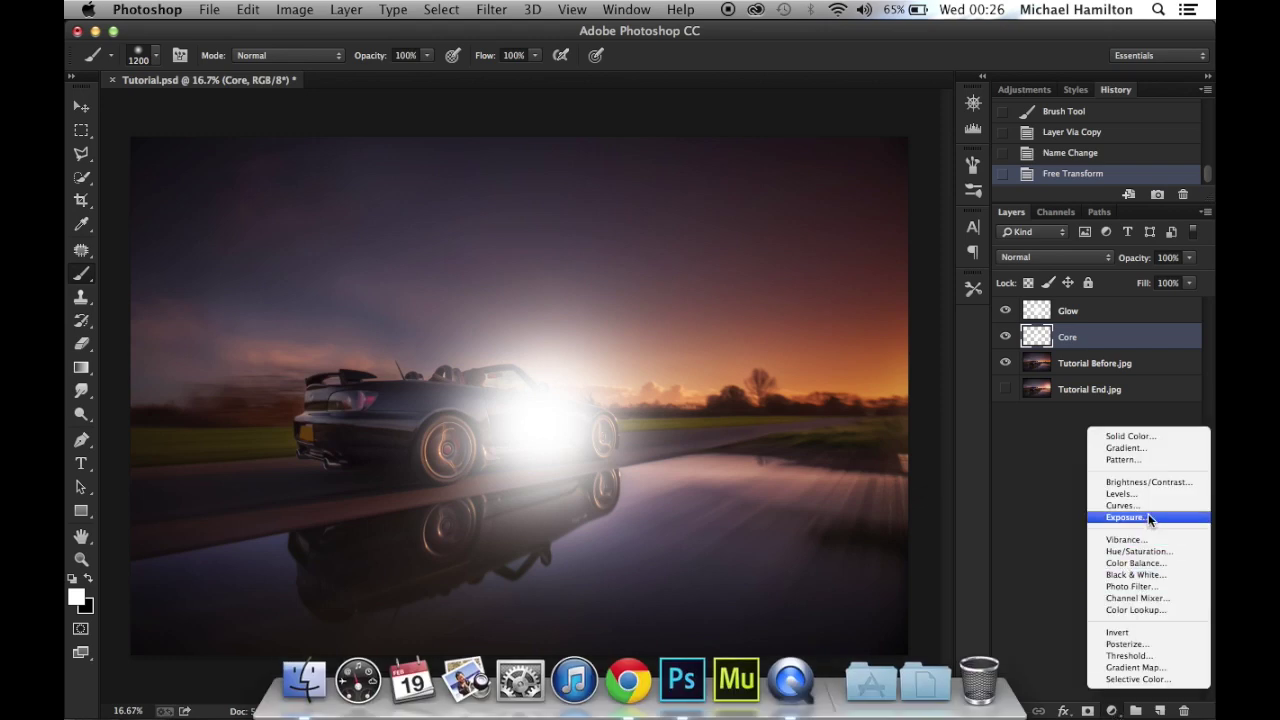
pyautogui.click(1140, 552)
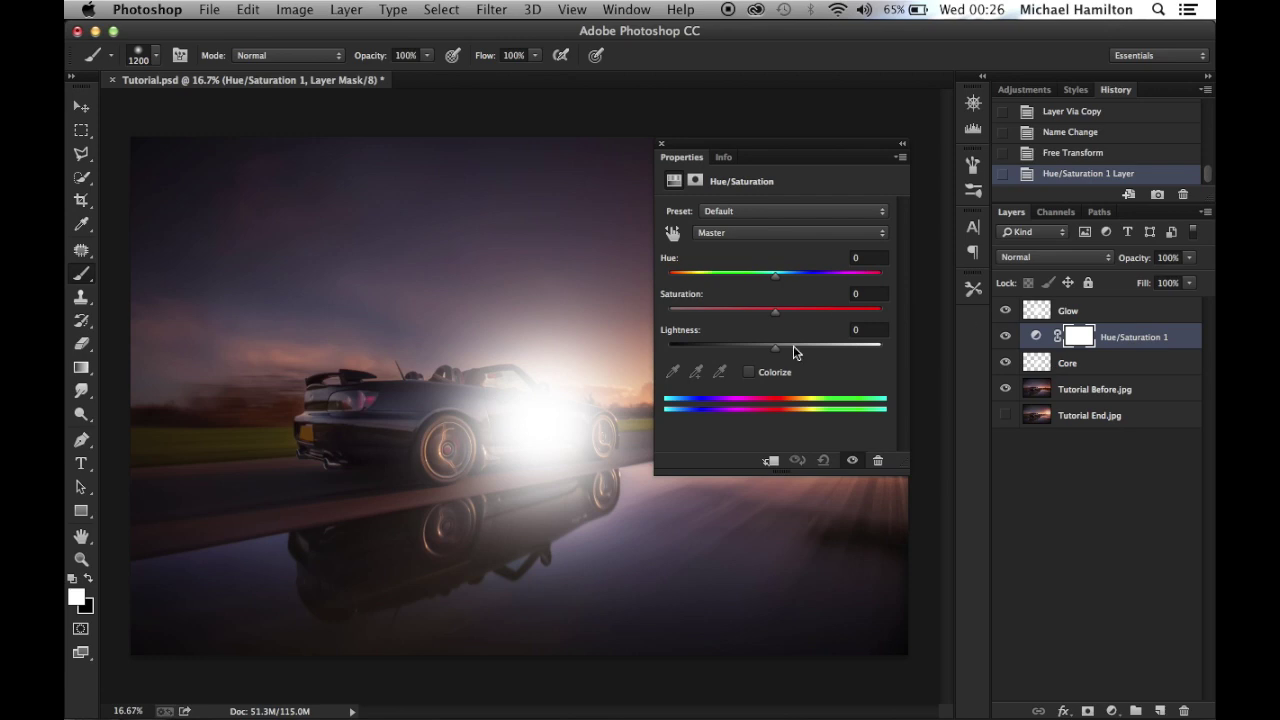
pyautogui.click(749, 374)
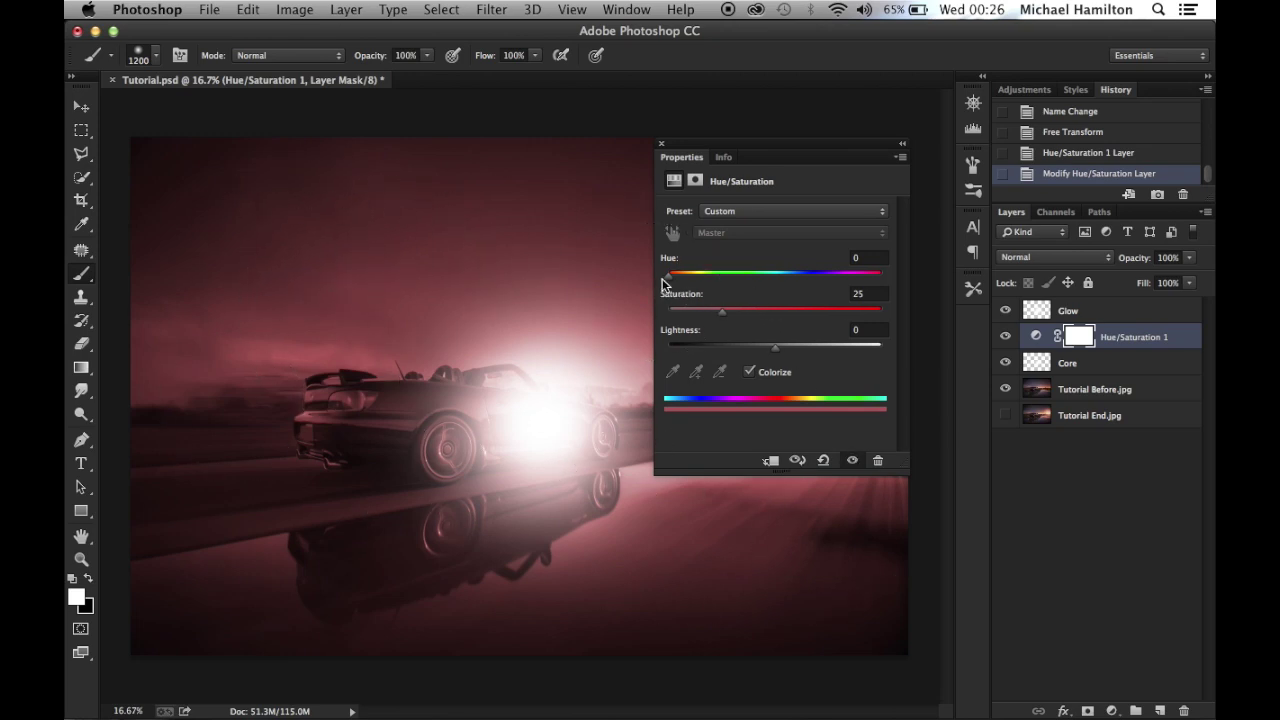
pyautogui.moveTo(669, 280)
pyautogui.mouseDown()
pyautogui.moveTo(891, 284)
pyautogui.moveTo(653, 288)
pyautogui.moveTo(677, 285)
pyautogui.mouseUp()
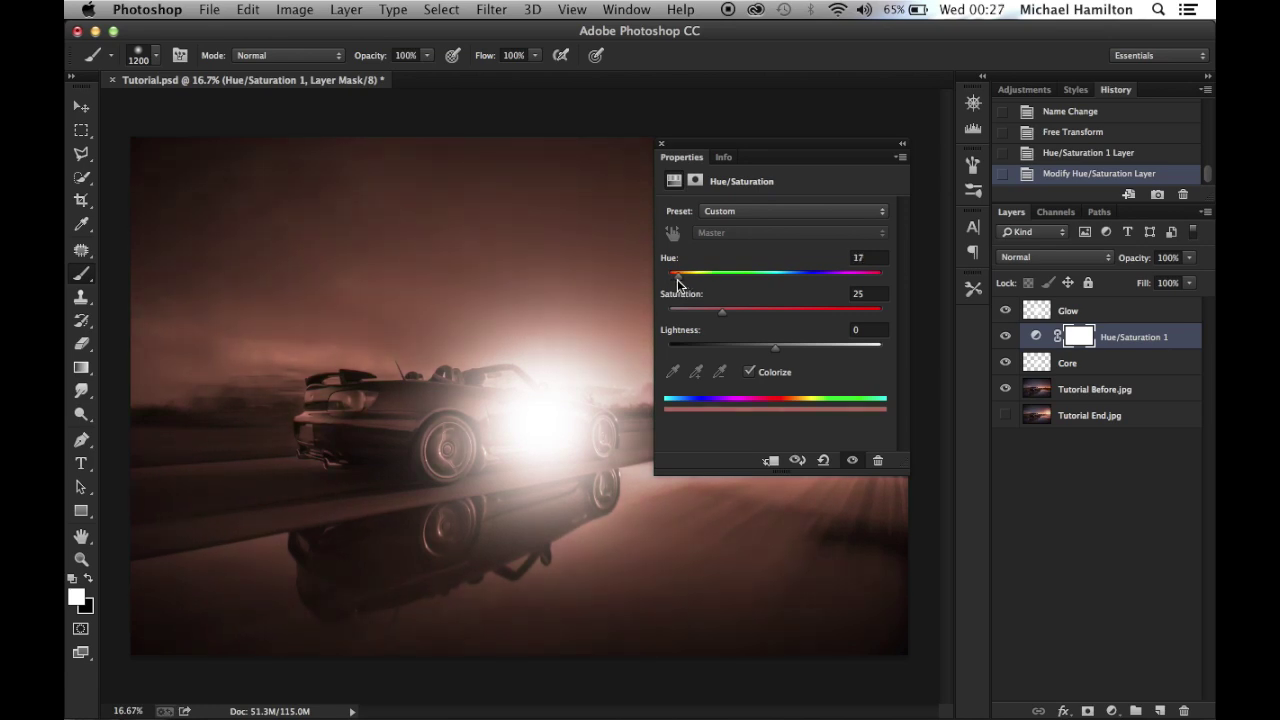
pyautogui.moveTo(679, 284); pyautogui.dragTo(681, 281)
pyautogui.click(660, 145)
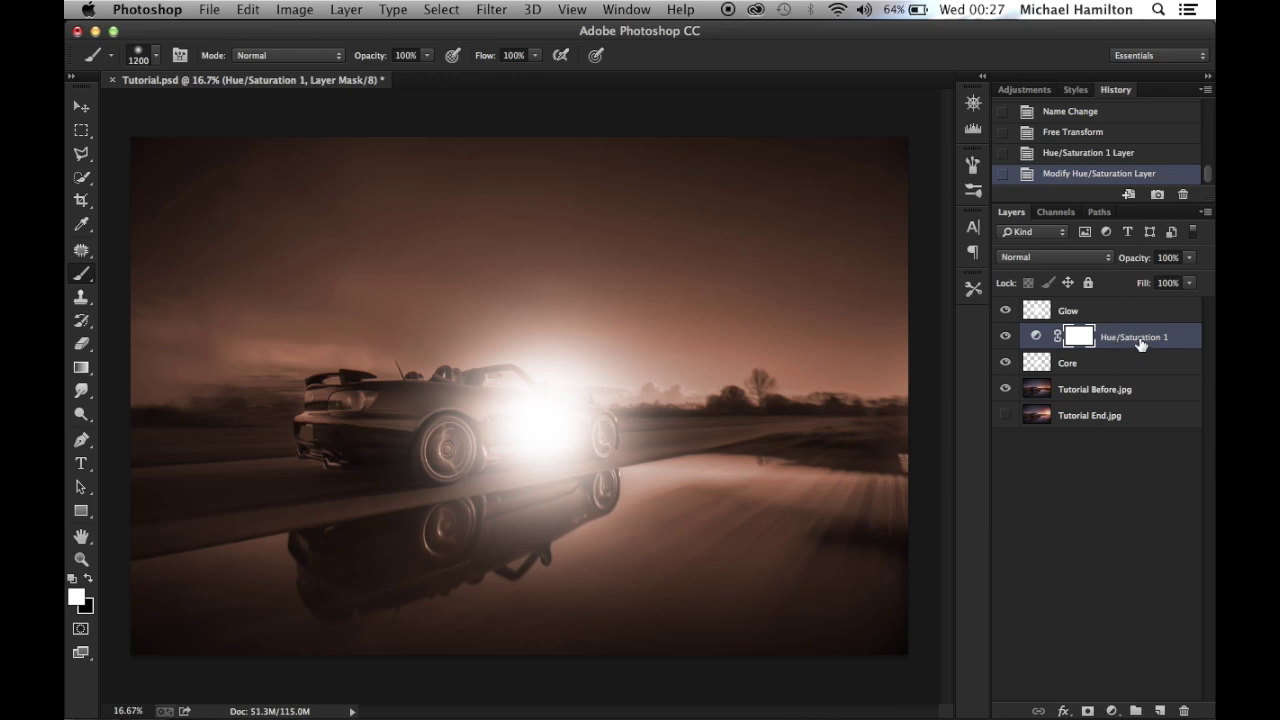
pyautogui.press('super+j')
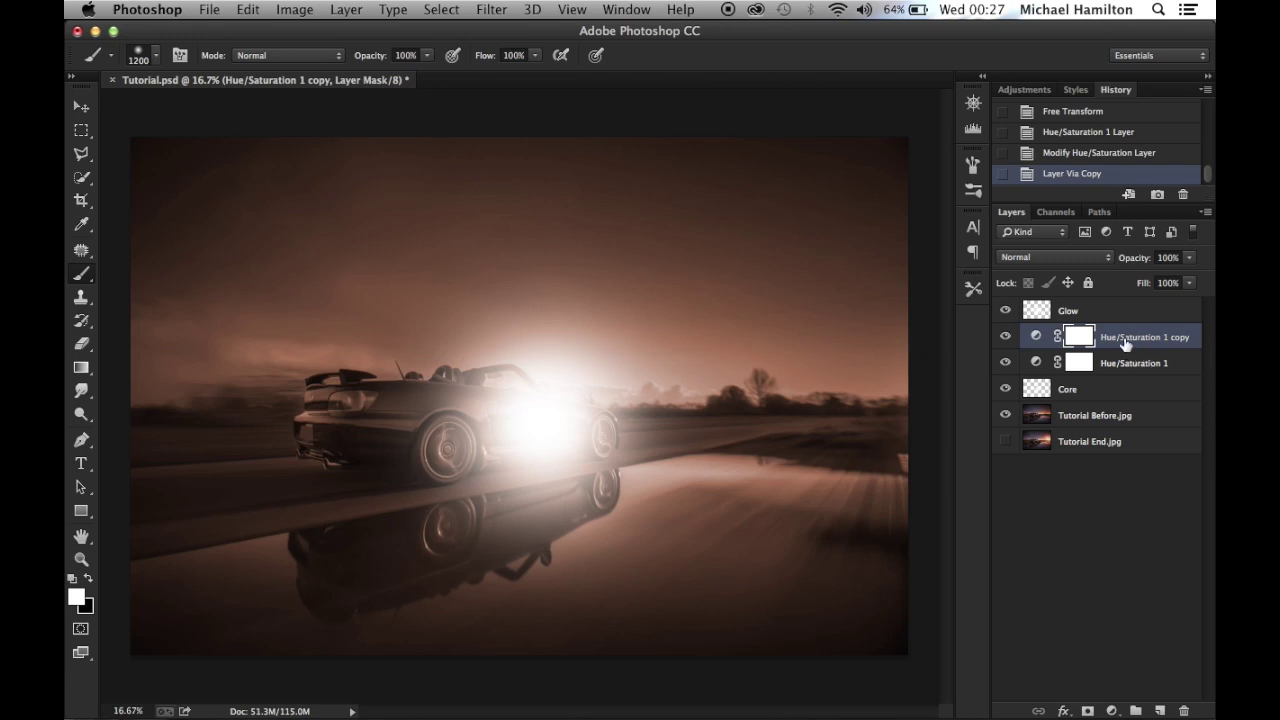
# Move the Hue/Saturation copy above Glow and clip the adjustments to Core and Glow
pyautogui.moveTo(1124, 343); pyautogui.dragTo(1124, 302)
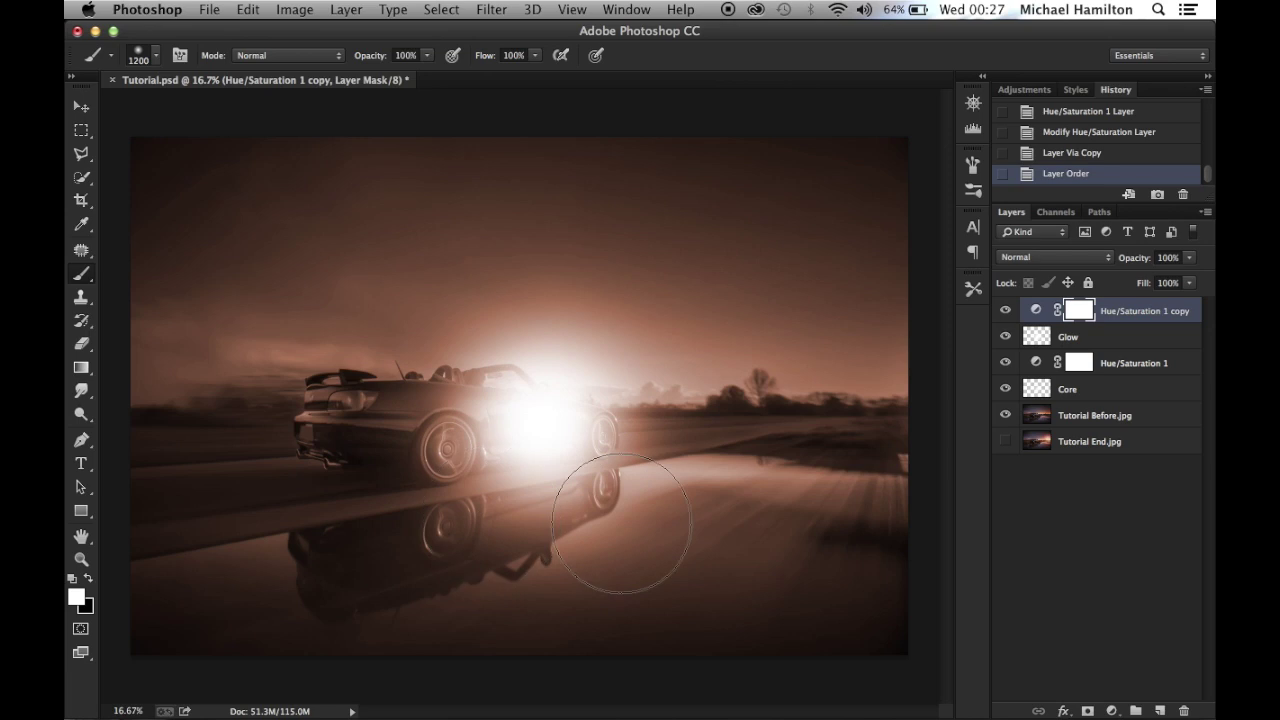
pyautogui.keyDown('alt'); pyautogui.click(1056, 373); pyautogui.keyUp('alt')
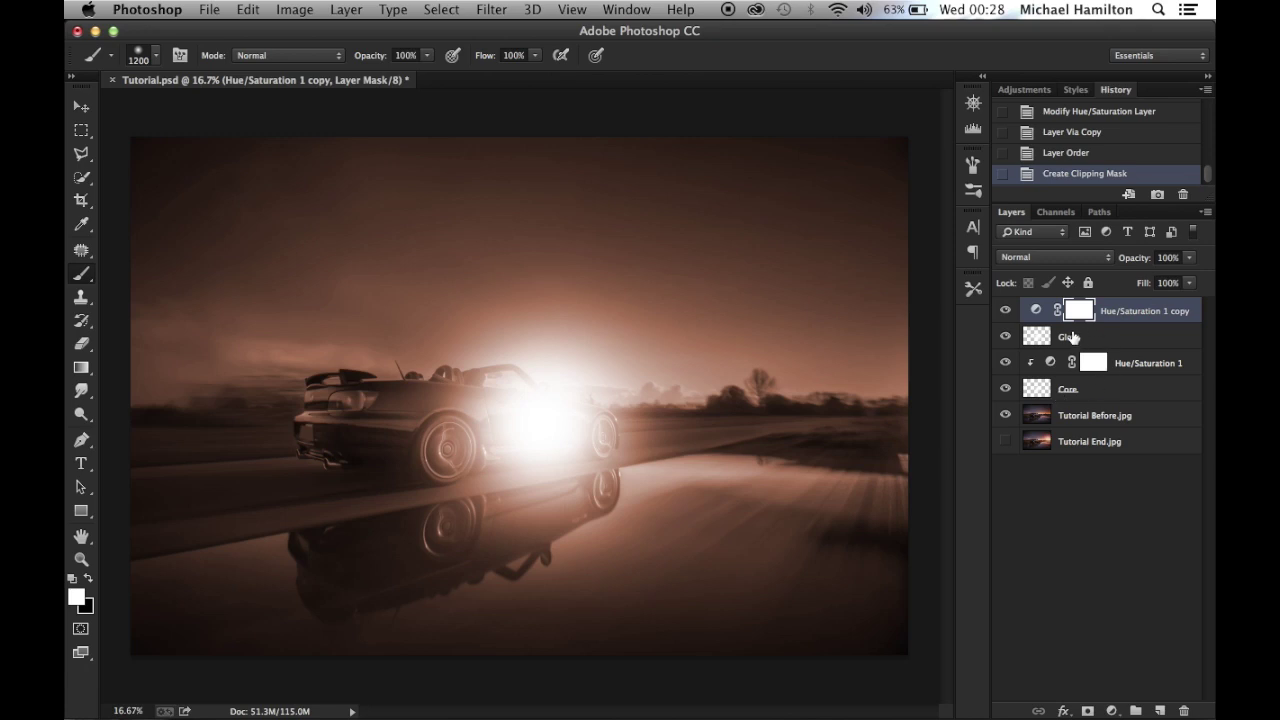
pyautogui.moveTo(1076, 314); pyautogui.dragTo(1060, 321)
pyautogui.keyDown('alt'); pyautogui.click(1060, 320); pyautogui.keyUp('alt')
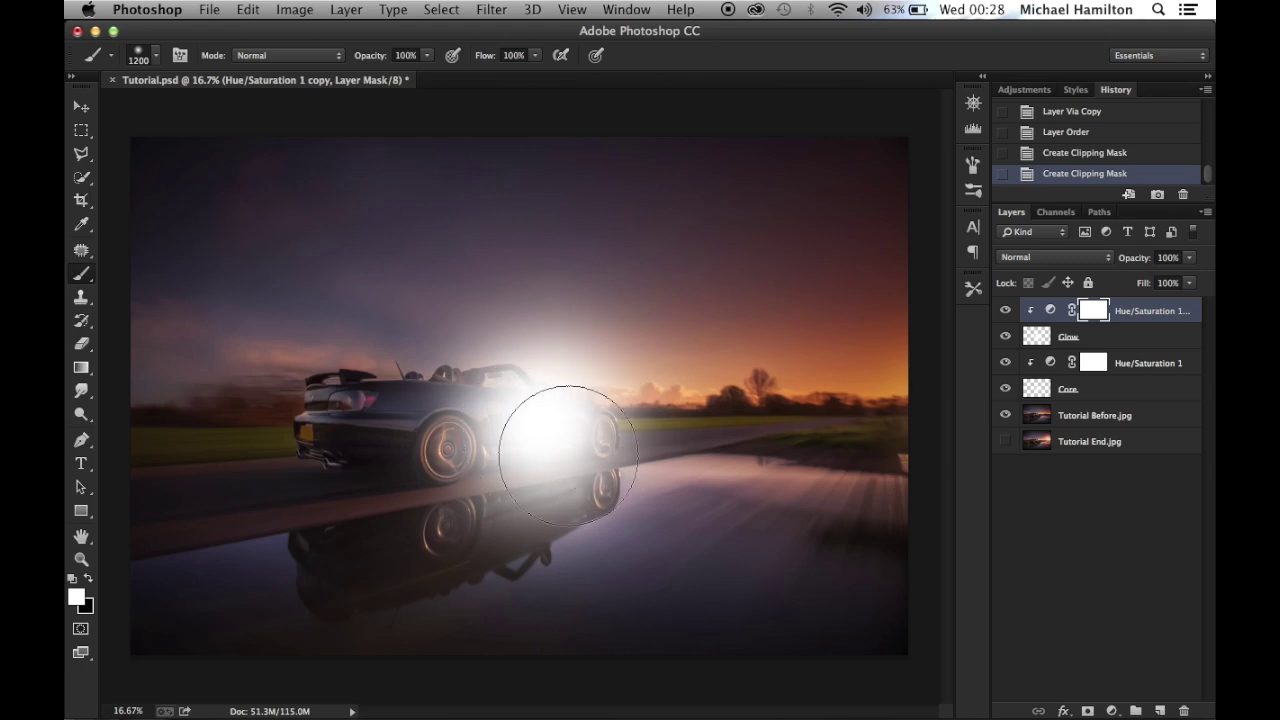
pyautogui.click(1122, 344)
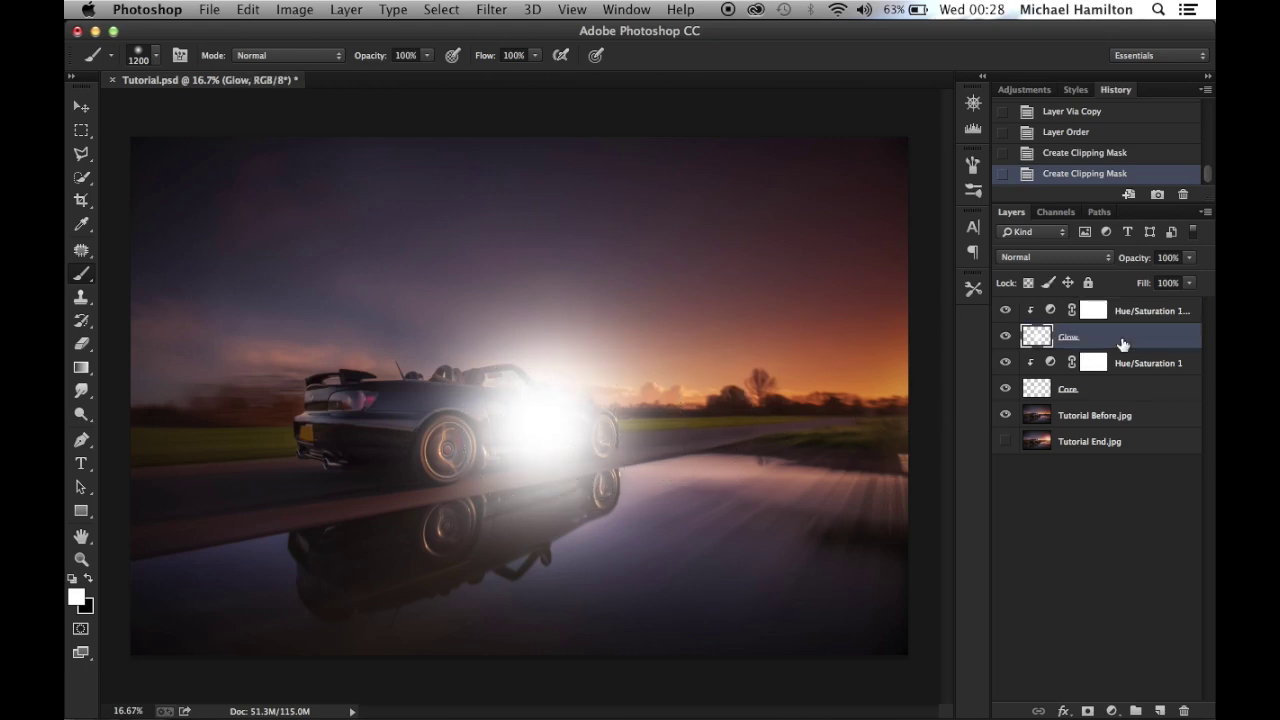
# Set both the Glow and Core layers to the Linear Dodge (Add) blend mode
pyautogui.moveTo(500, 400)
pyautogui.mouseDown()
pyautogui.moveTo(543, 400)
pyautogui.moveTo(558, 462)
pyautogui.moveTo(530, 415)
pyautogui.moveTo(544, 439)
pyautogui.mouseUp()
pyautogui.click(1050, 258)
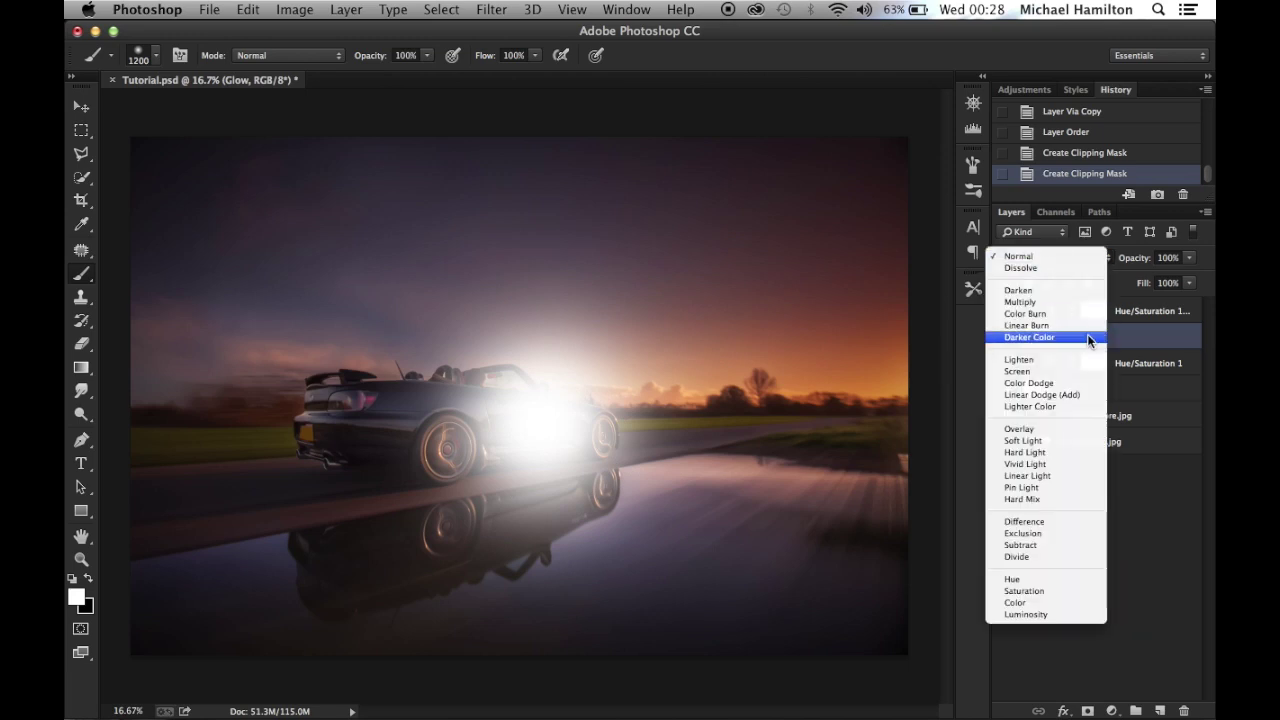
pyautogui.click(1054, 394)
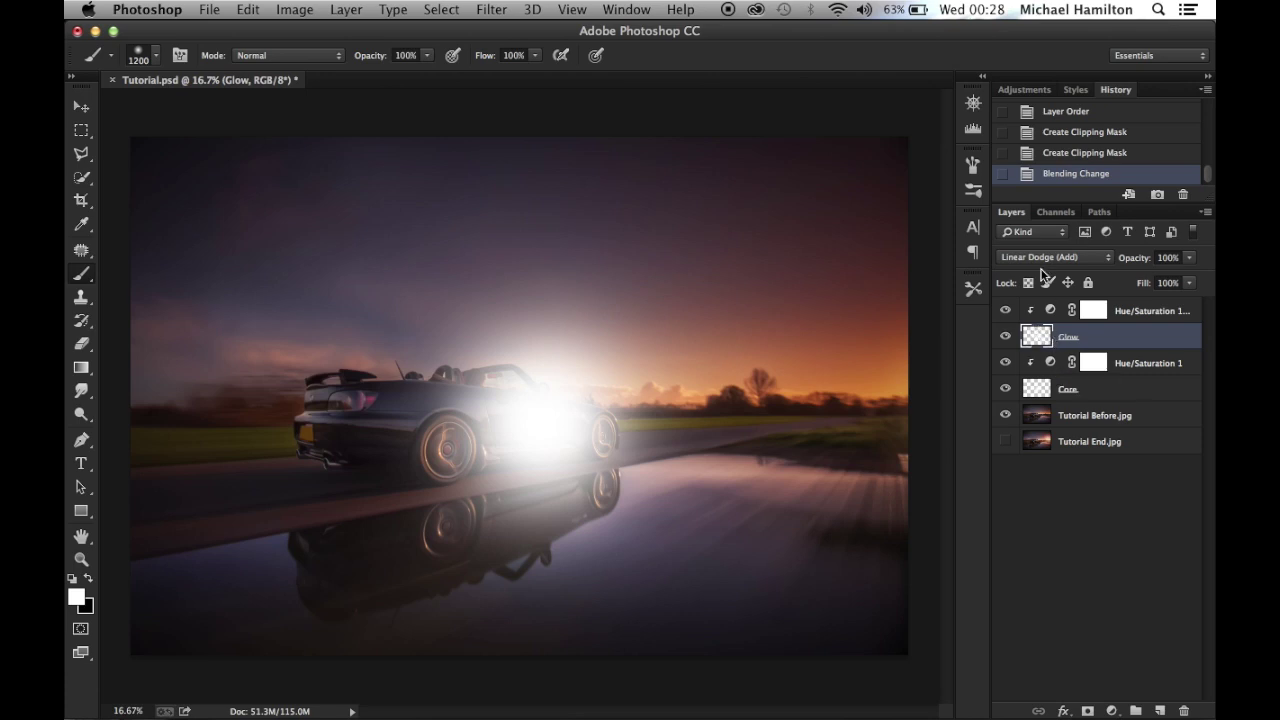
pyautogui.click(1096, 395)
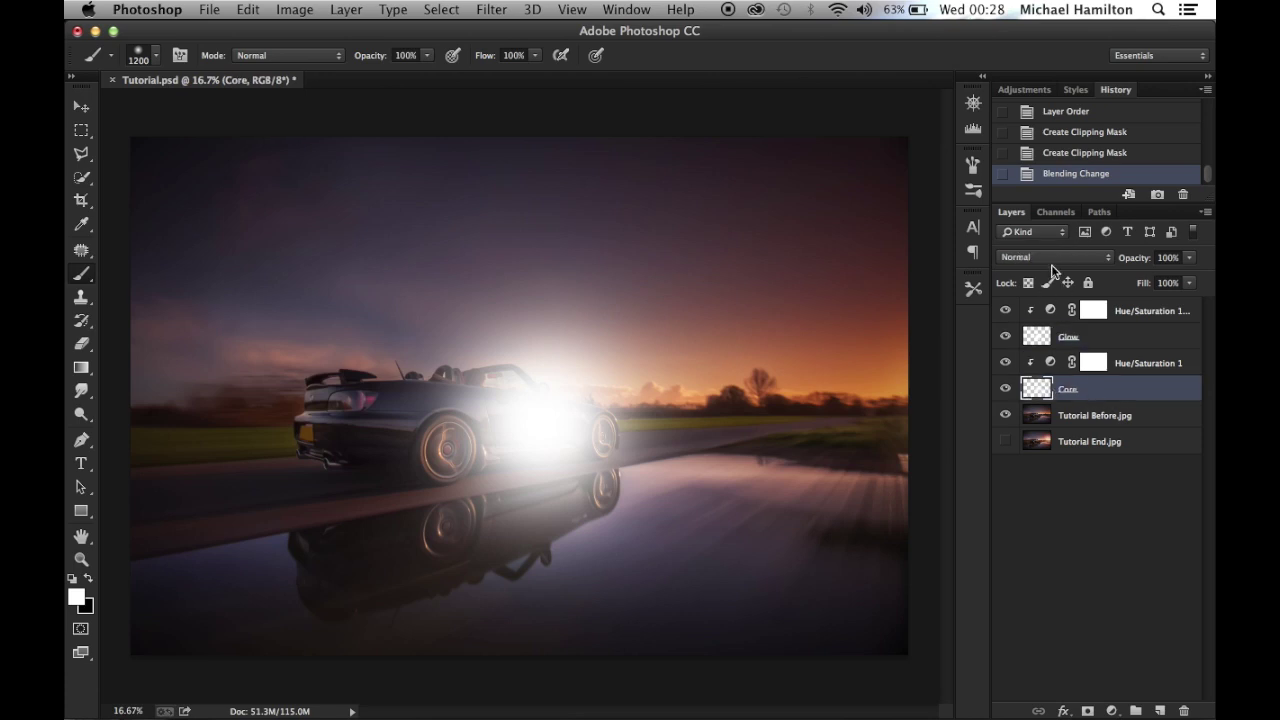
pyautogui.click(1051, 262)
pyautogui.click(1071, 396)
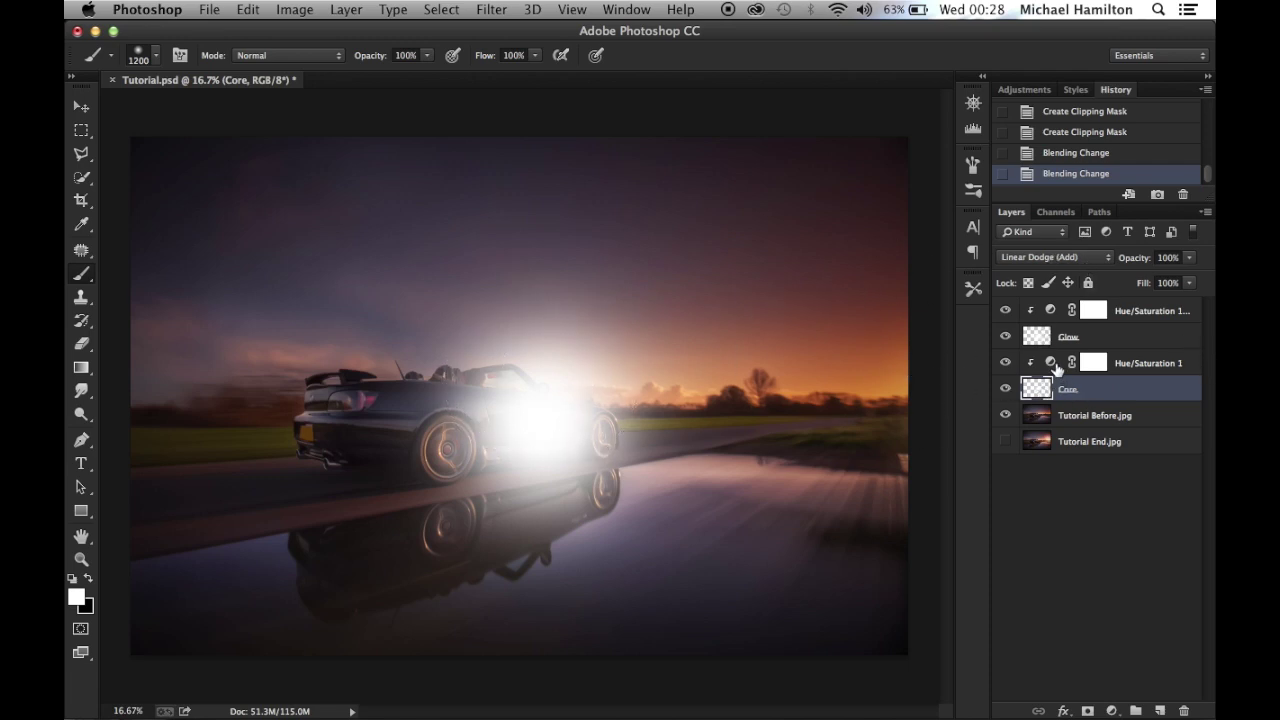
pyautogui.click(1052, 365)
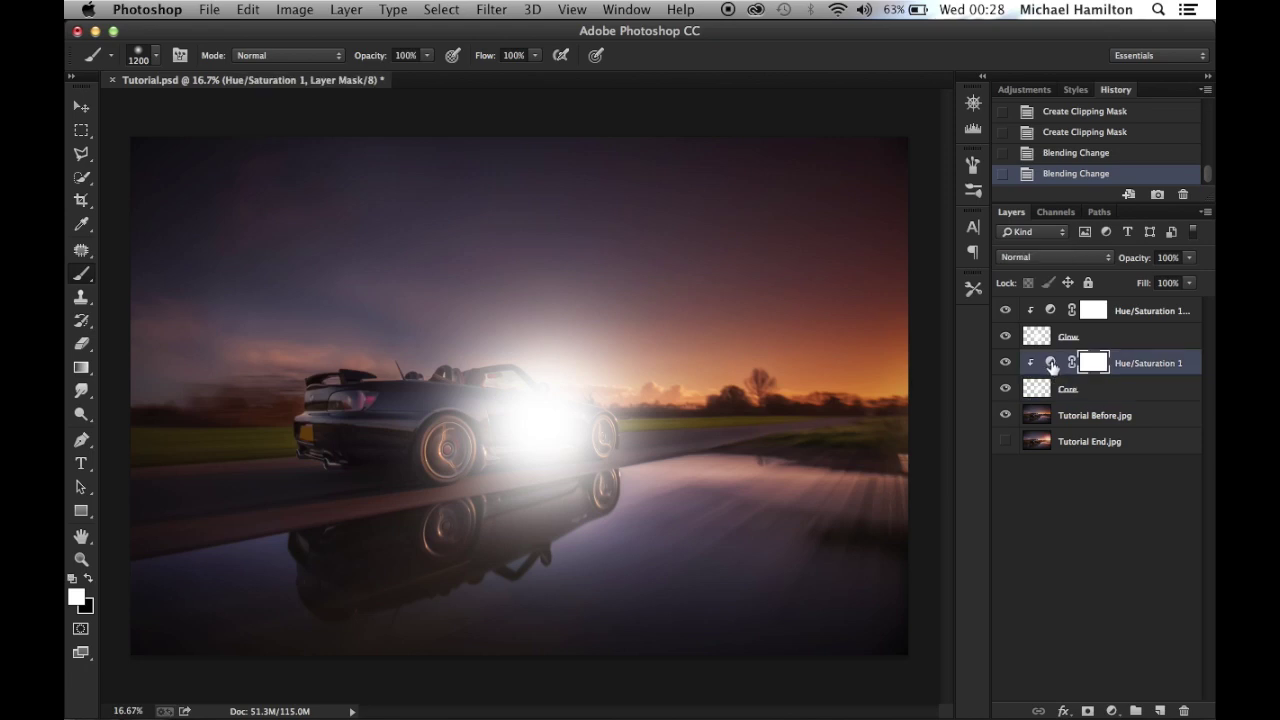
# Darken the Core tint's Lightness to about -34, ending at Saturation 31, Lightness -37
pyautogui.doubleClick(1050, 364)
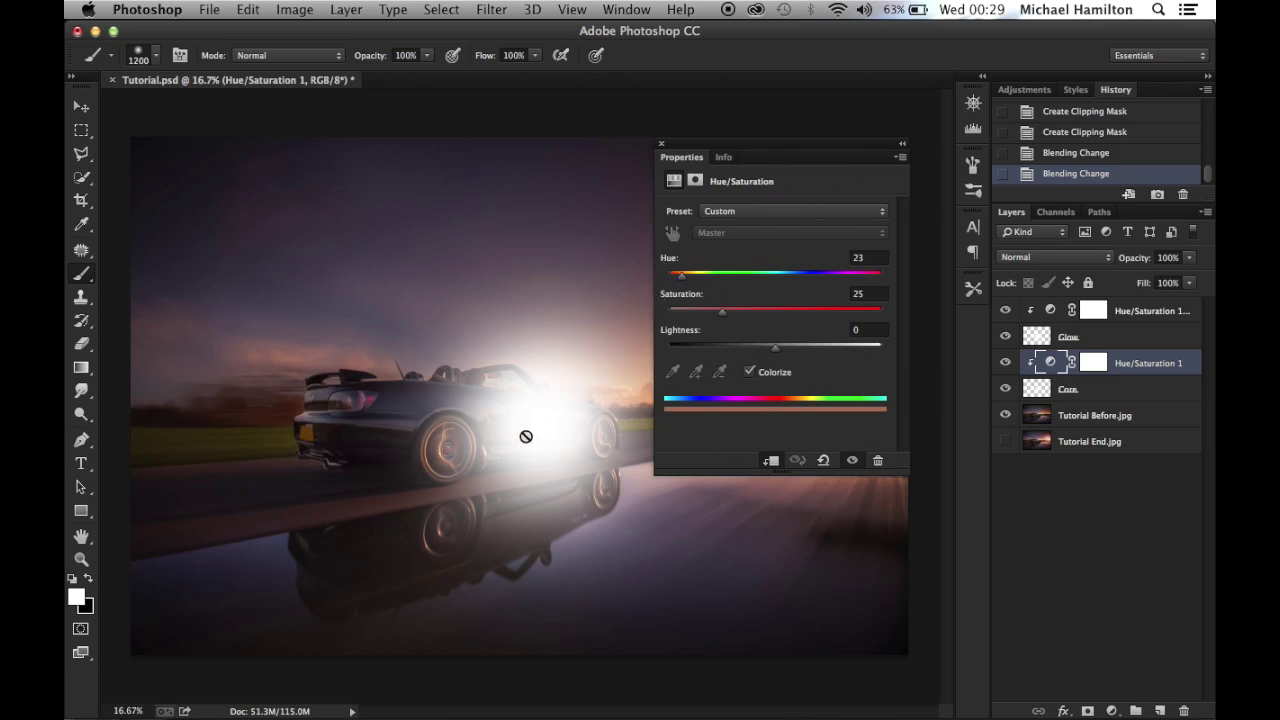
pyautogui.moveTo(773, 352); pyautogui.dragTo(719, 359)
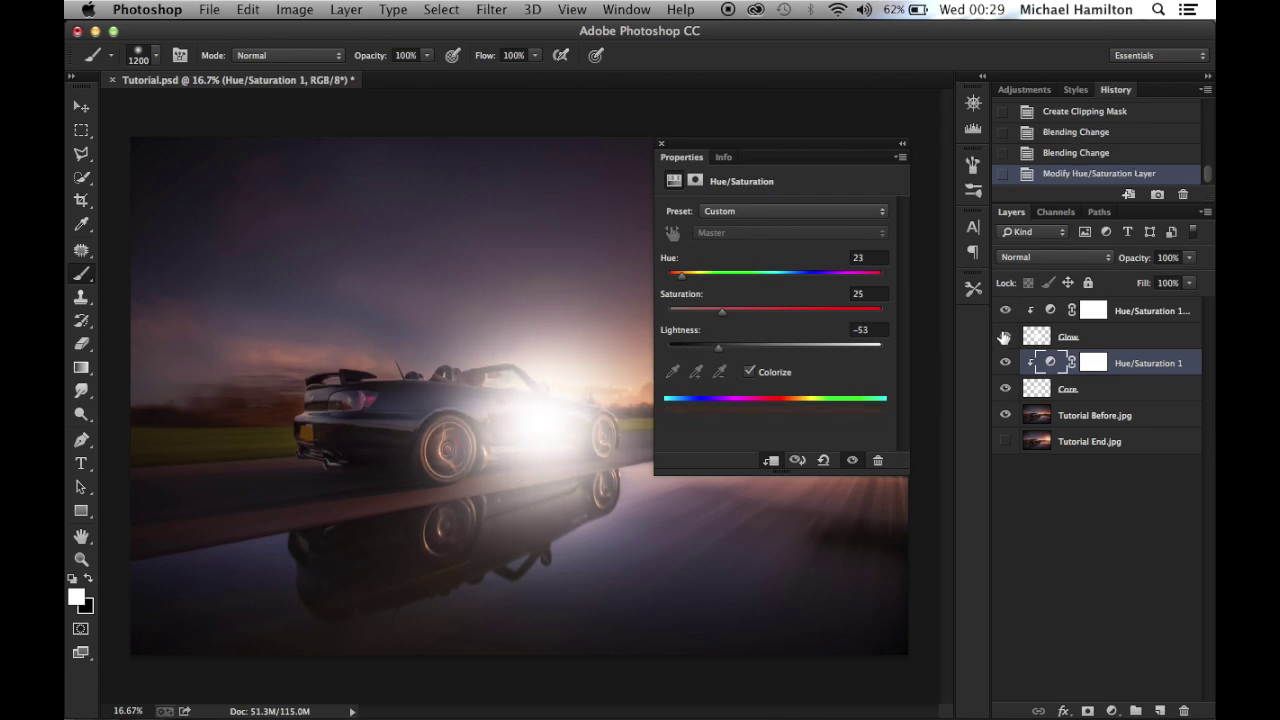
pyautogui.click(1006, 337)
pyautogui.moveTo(719, 357)
pyautogui.mouseDown()
pyautogui.moveTo(772, 355)
pyautogui.moveTo(740, 358)
pyautogui.mouseUp()
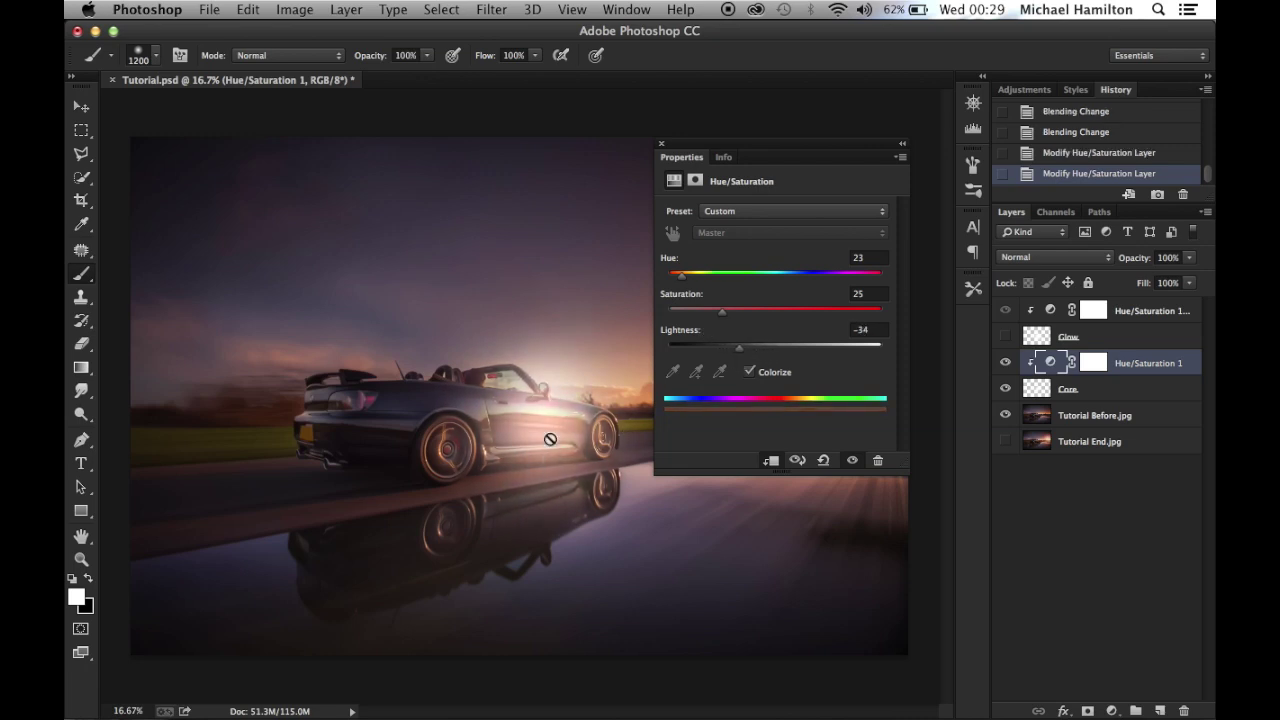
pyautogui.moveTo(739, 352); pyautogui.dragTo(730, 318)
pyautogui.click(661, 144)
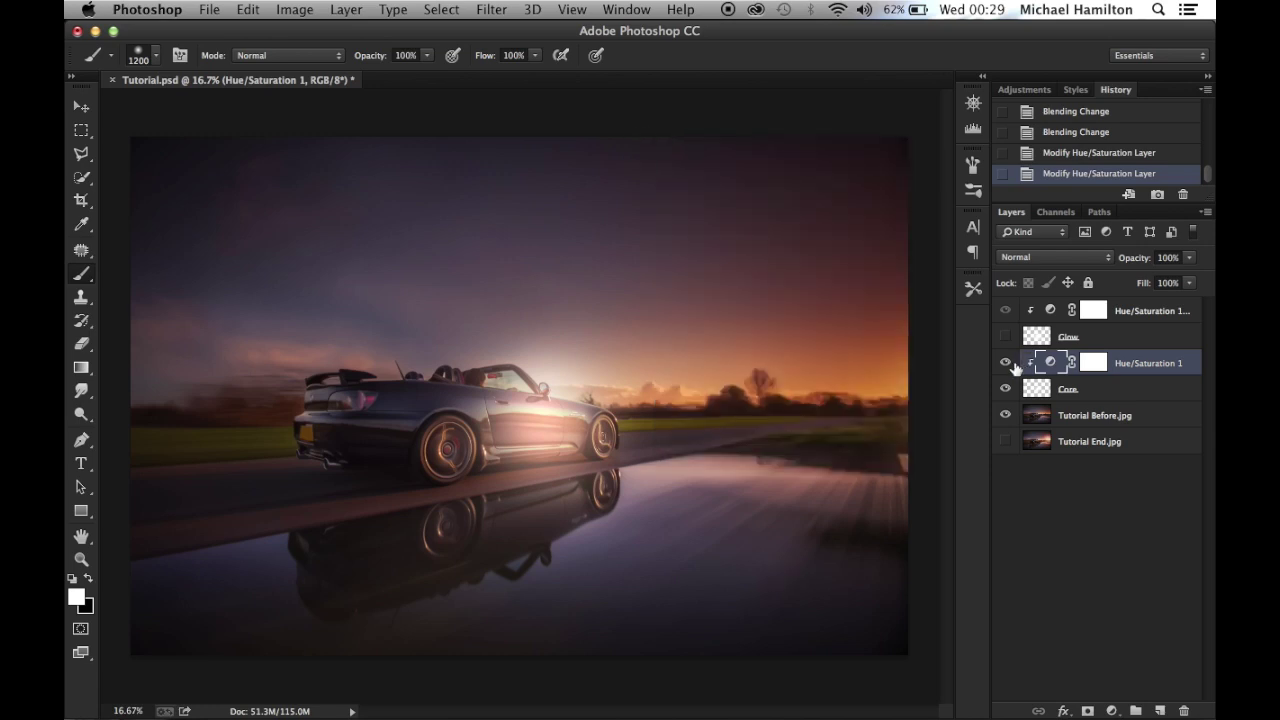
# Hide Core and its tint and show the Glow layer to compare the glows
pyautogui.click(1005, 362)
pyautogui.click(1005, 388)
pyautogui.click(1005, 339)
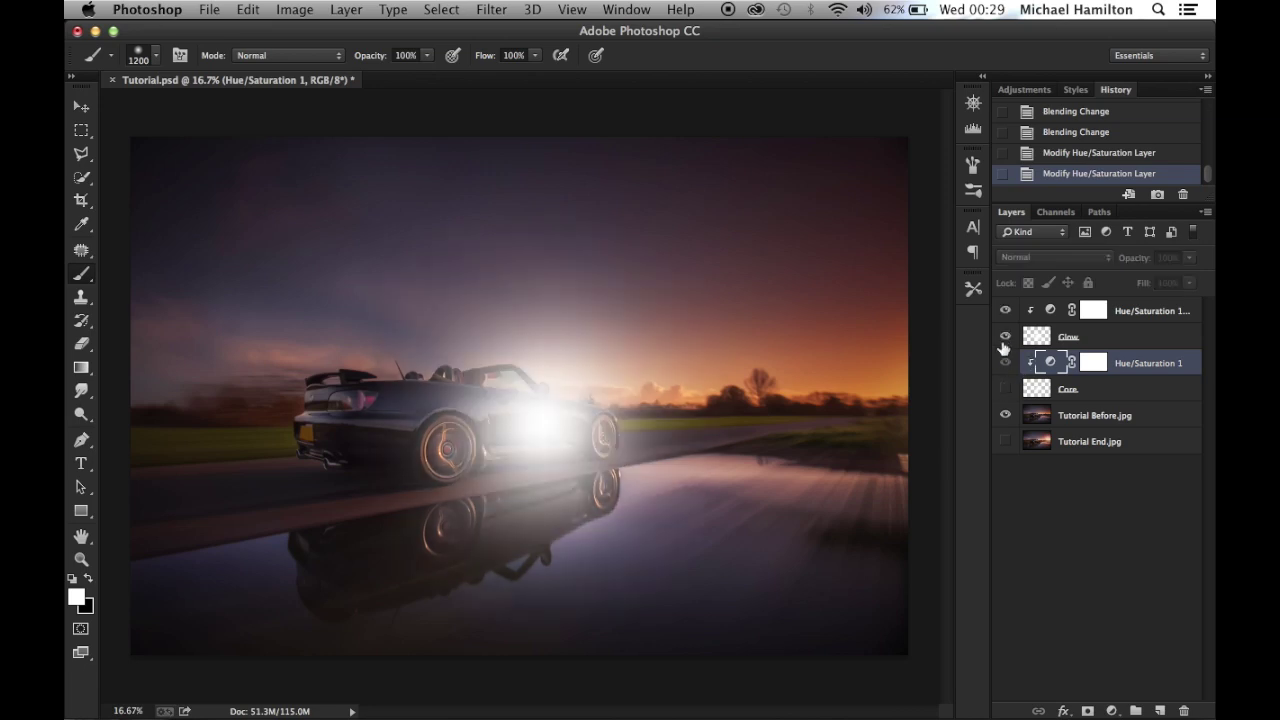
pyautogui.doubleClick(1052, 311)
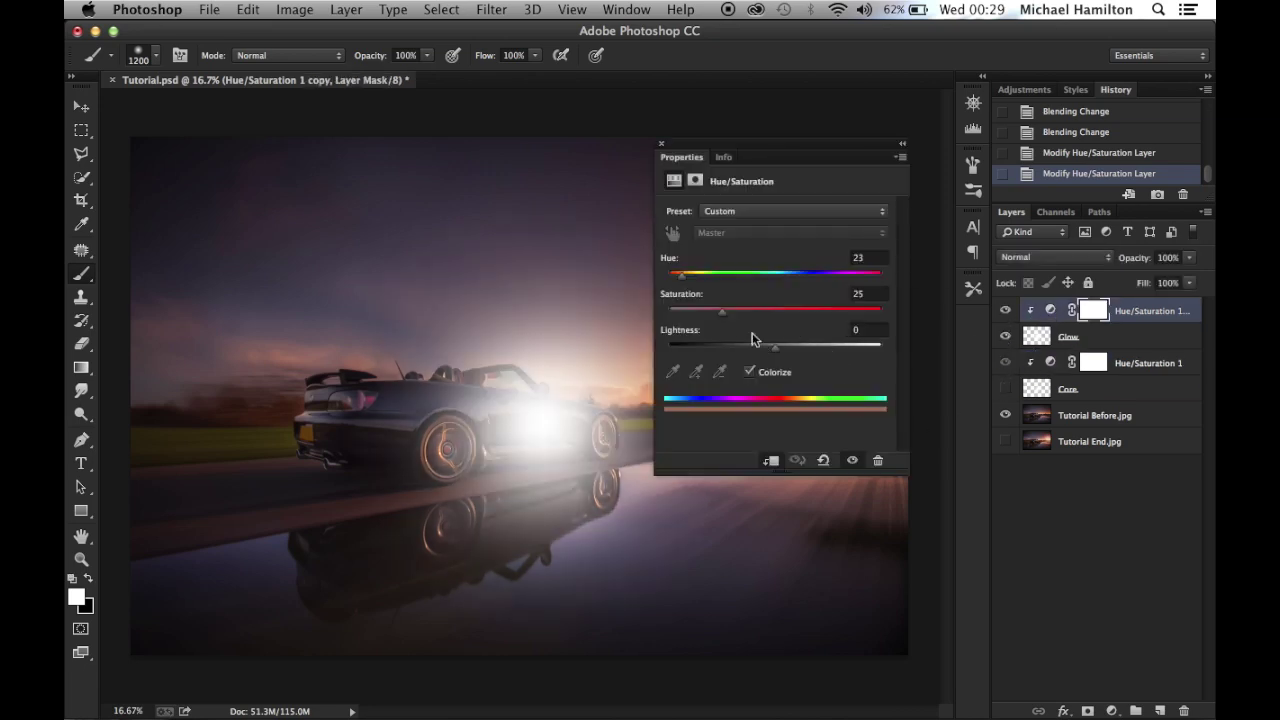
# Set the Glow tint to Saturation 30, Lightness -32, then show Core and select all four glow layers
pyautogui.moveTo(779, 353); pyautogui.dragTo(741, 355)
pyautogui.moveTo(724, 312); pyautogui.dragTo(734, 312)
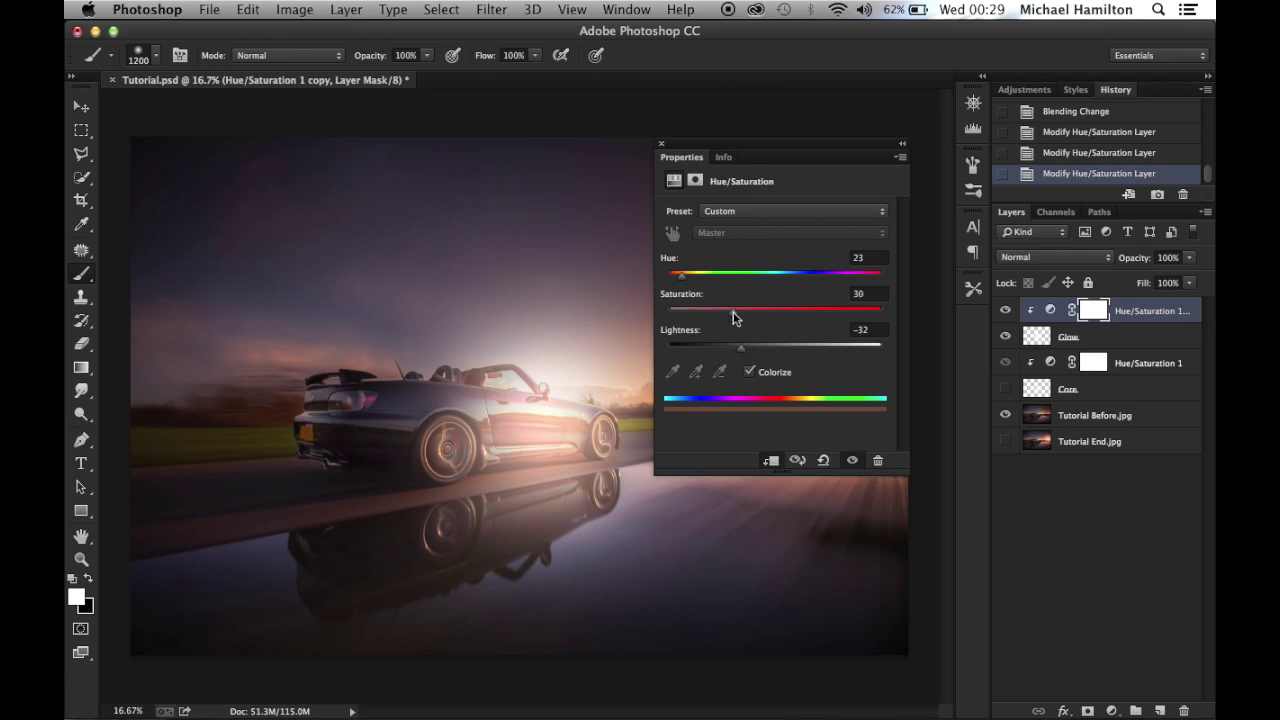
pyautogui.click(661, 144)
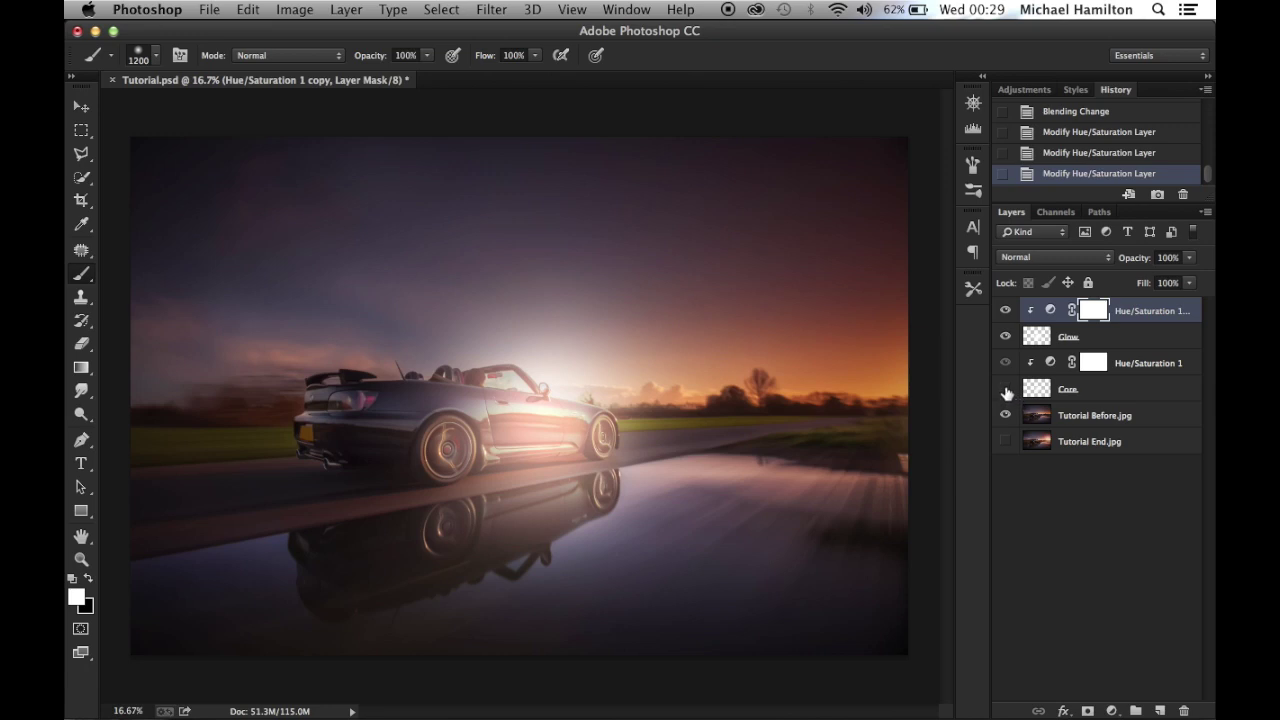
pyautogui.click(1006, 389)
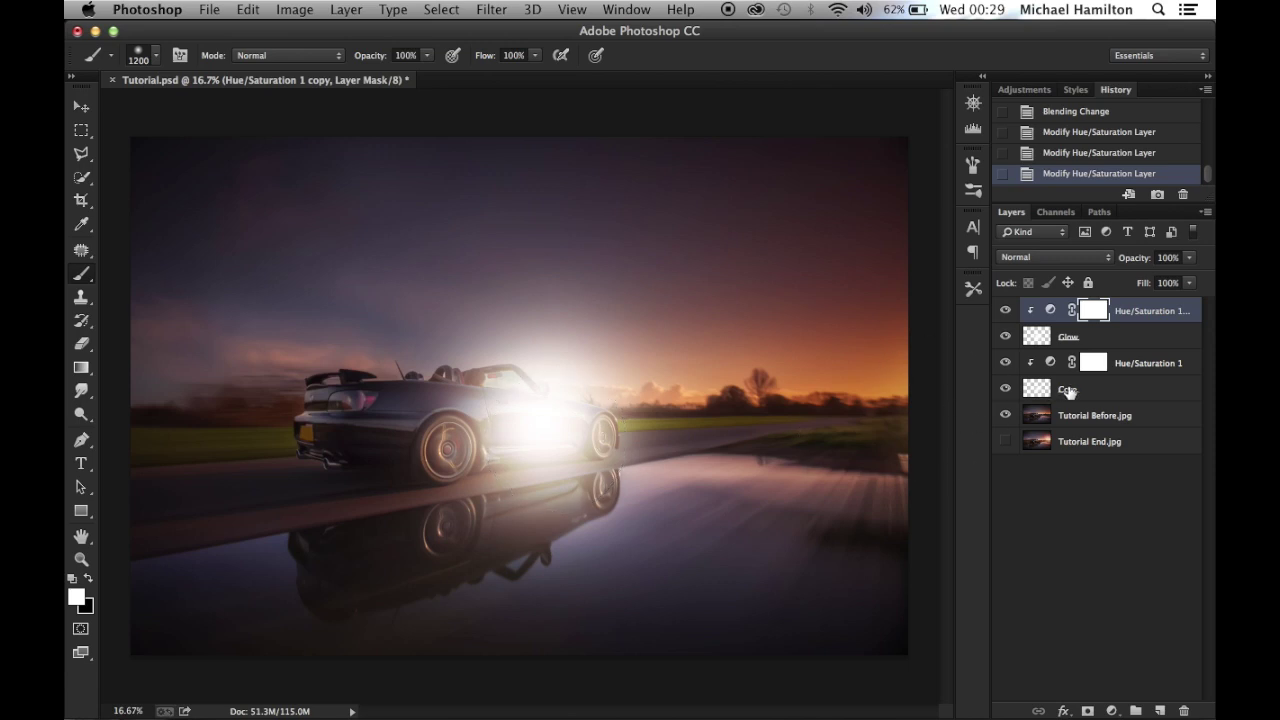
pyautogui.keyDown('shift'); pyautogui.click(1121, 394); pyautogui.keyUp('shift')
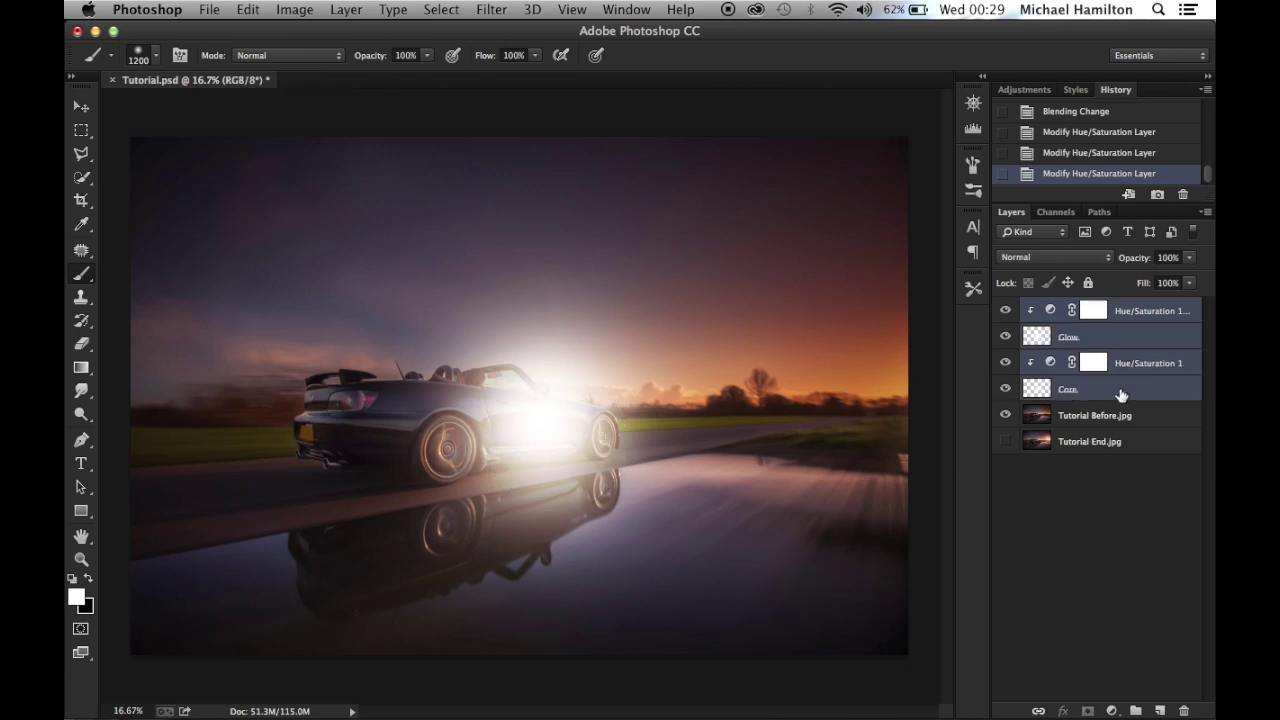
# Group the four glow layers and move the group onto the setting sun at right
pyautogui.press('super+g')
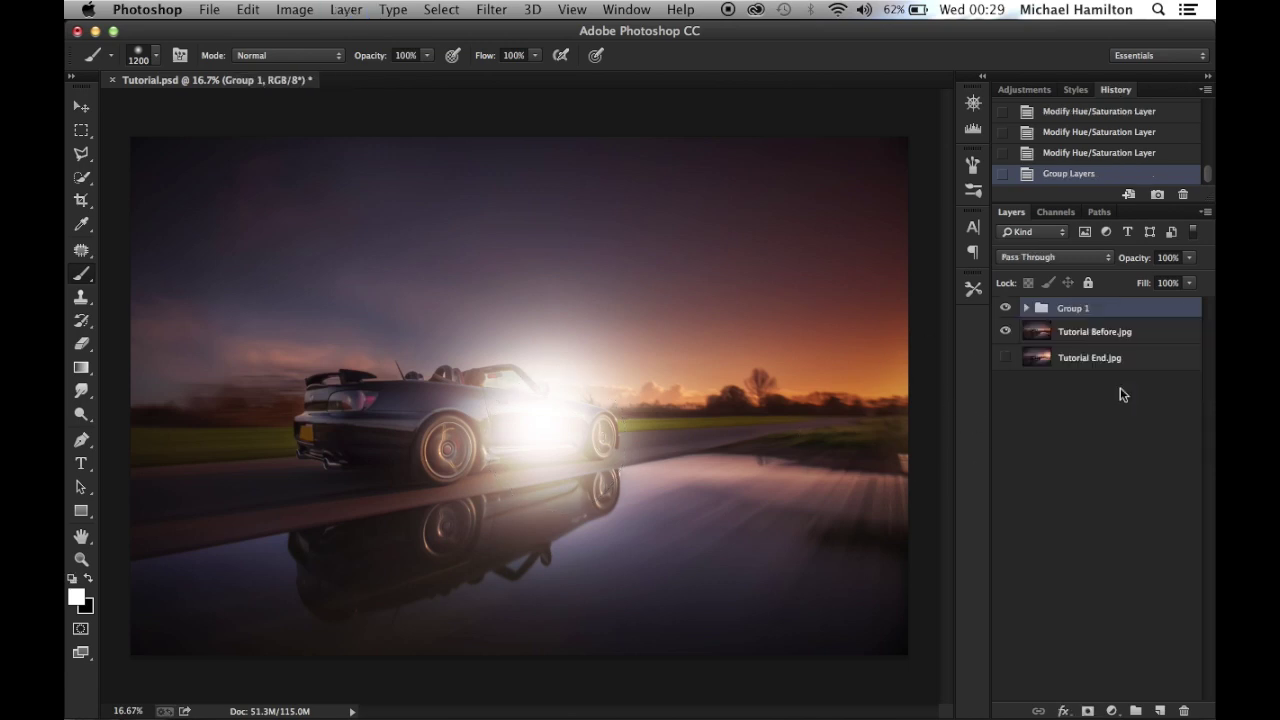
pyautogui.click(79, 107)
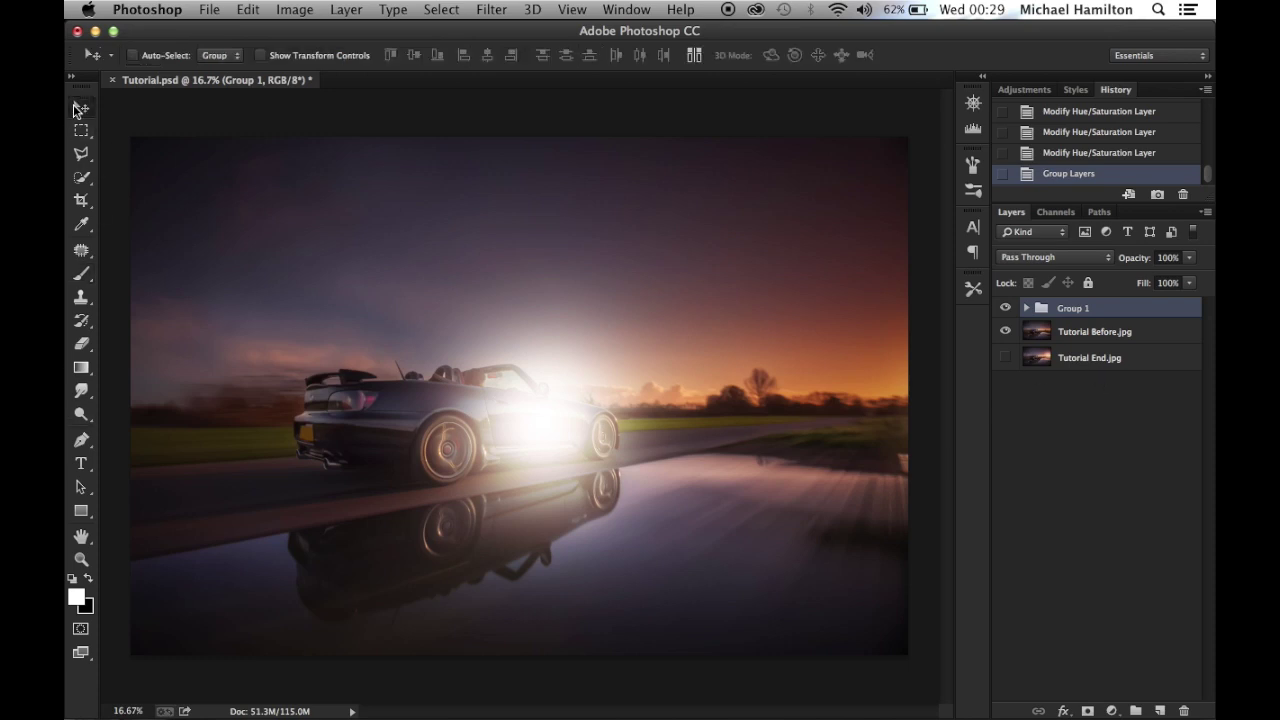
pyautogui.moveTo(597, 440); pyautogui.dragTo(819, 375)
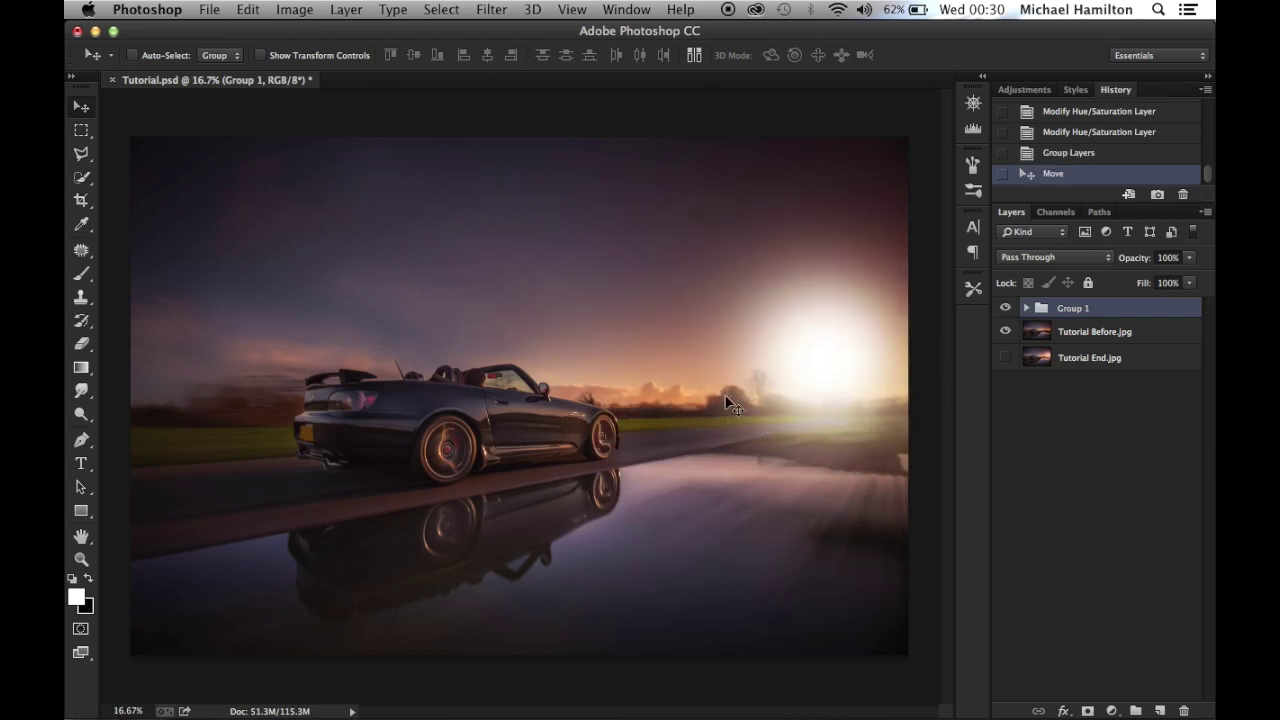
# Set the Glow layer's fill back to 100% and lower its opacity to 66%
pyautogui.click(1026, 308)
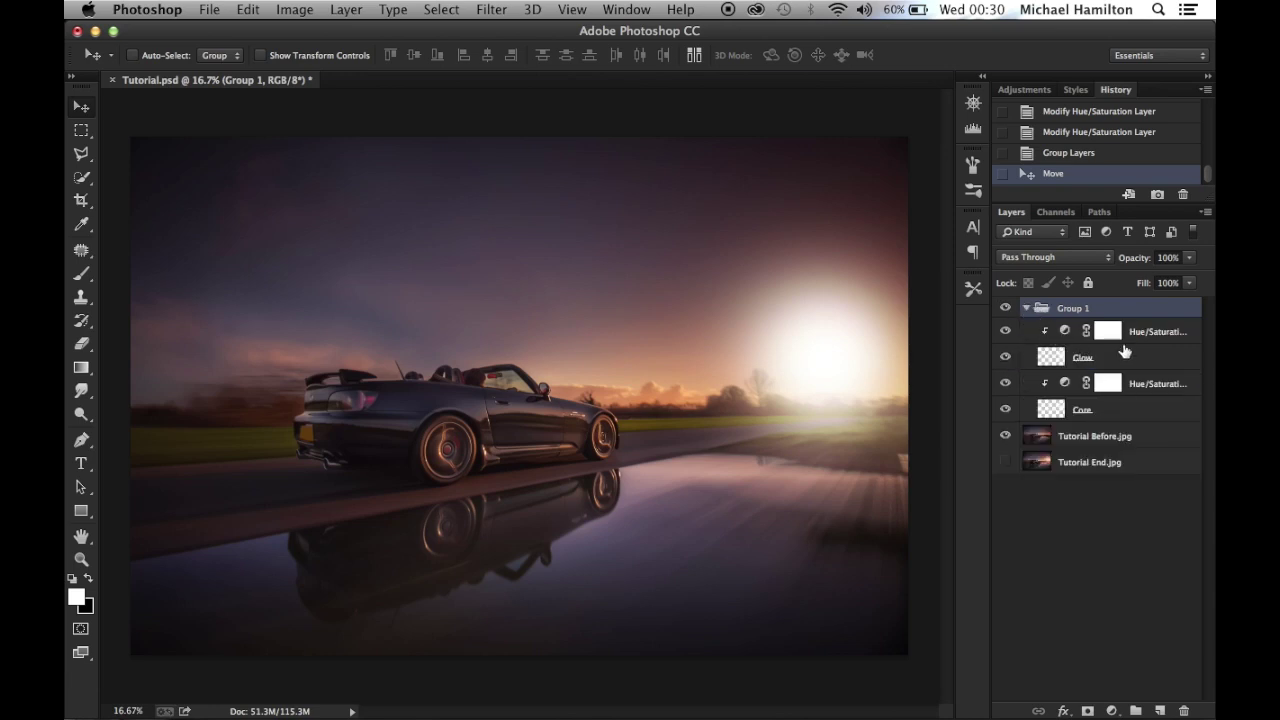
pyautogui.click(1107, 357)
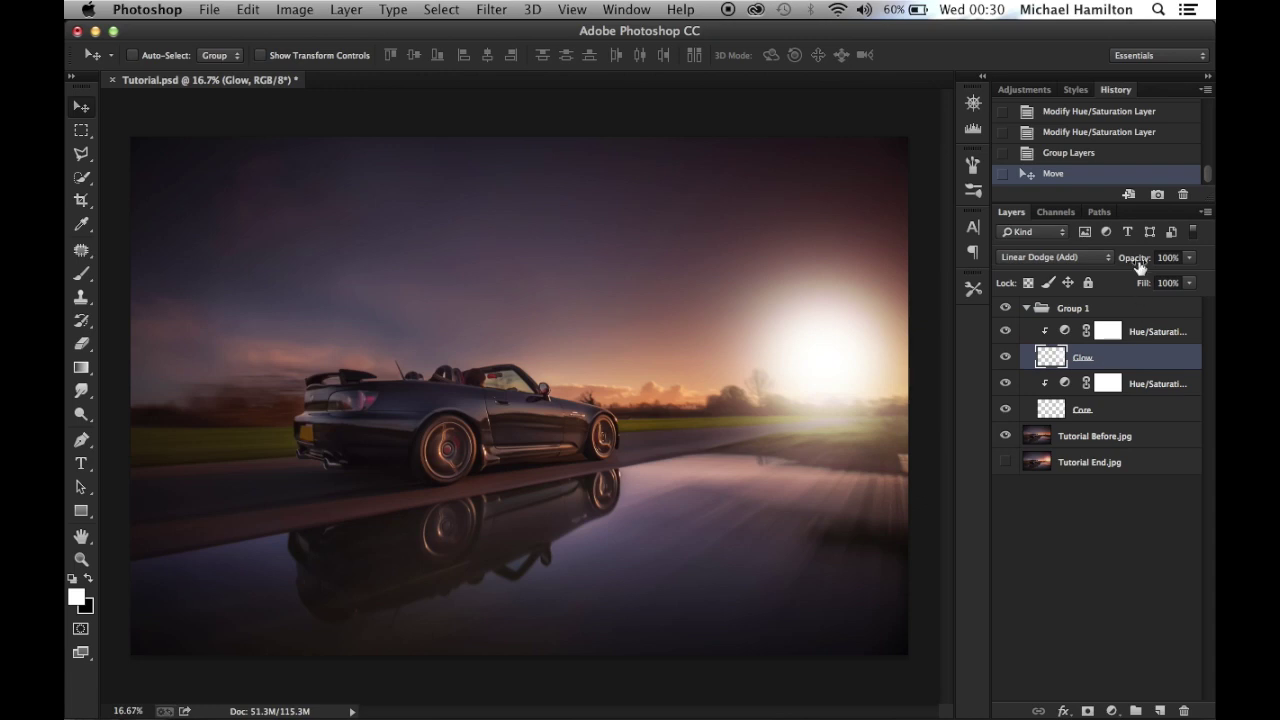
pyautogui.moveTo(1138, 260); pyautogui.dragTo(1211, 290)
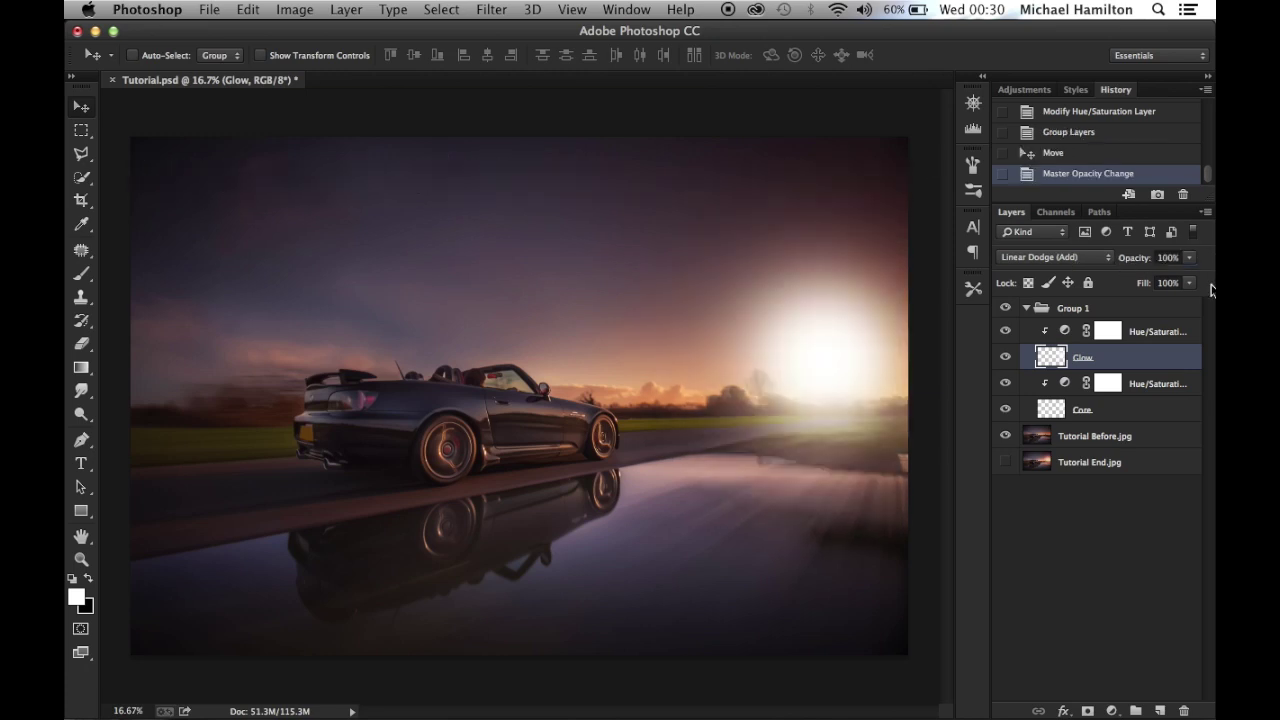
pyautogui.moveTo(1146, 288); pyautogui.dragTo(1113, 287)
pyautogui.click(1160, 283)
pyautogui.write('98')
pyautogui.press('Return')
pyautogui.write('100')
pyautogui.press('Return')
pyautogui.moveTo(1133, 262); pyautogui.dragTo(1205, 262)
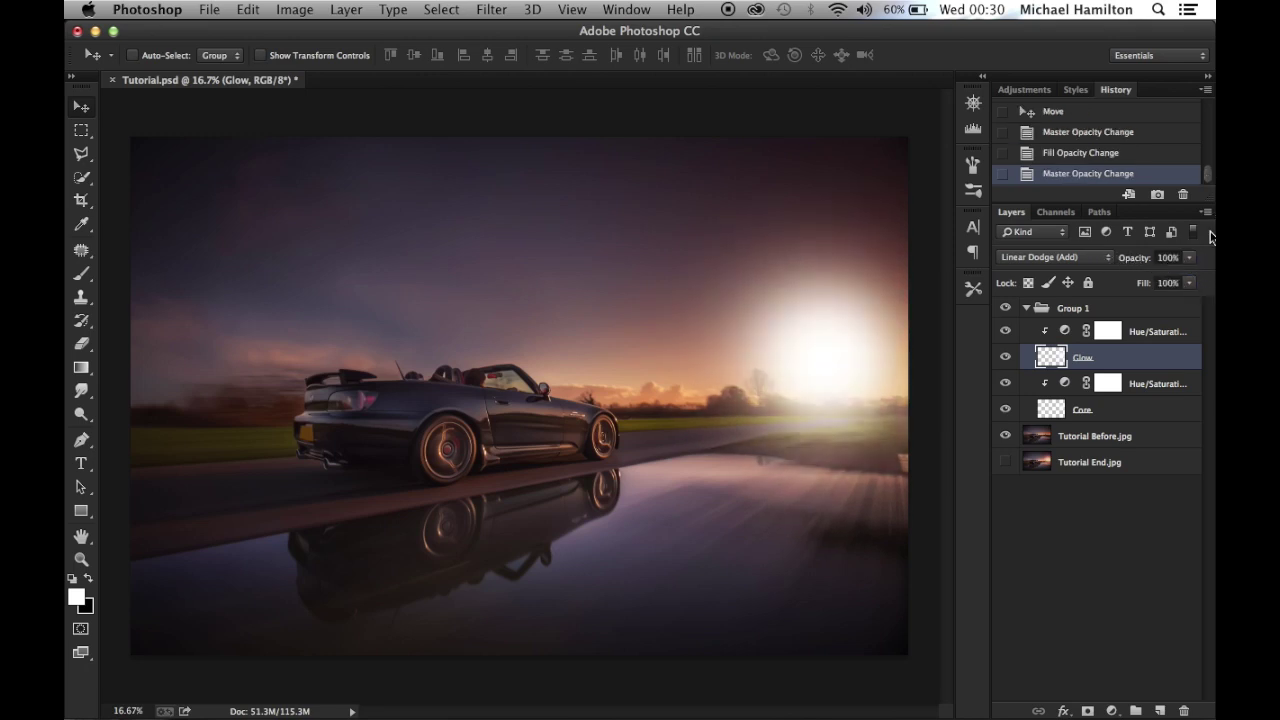
# Lower the Core layer's fill to 73% and fine-tune the Glow layer's fill to 76%
pyautogui.click(1127, 414)
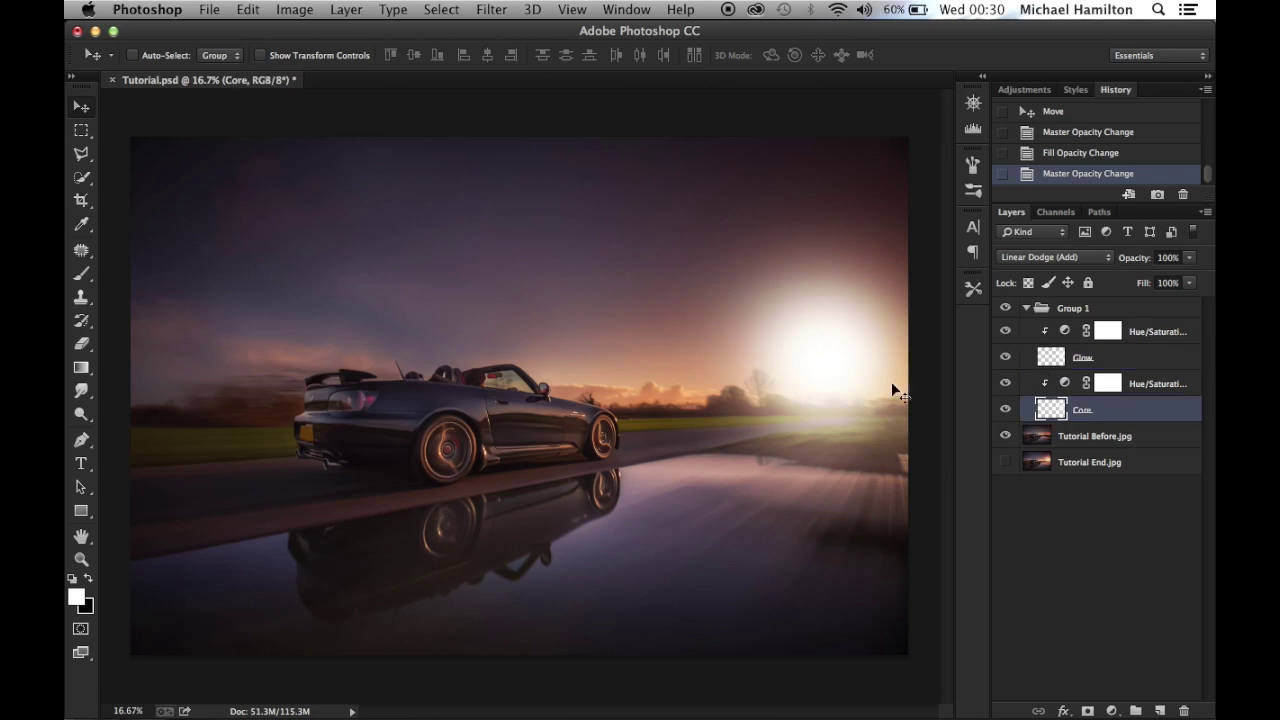
pyautogui.moveTo(1143, 287); pyautogui.dragTo(1117, 283)
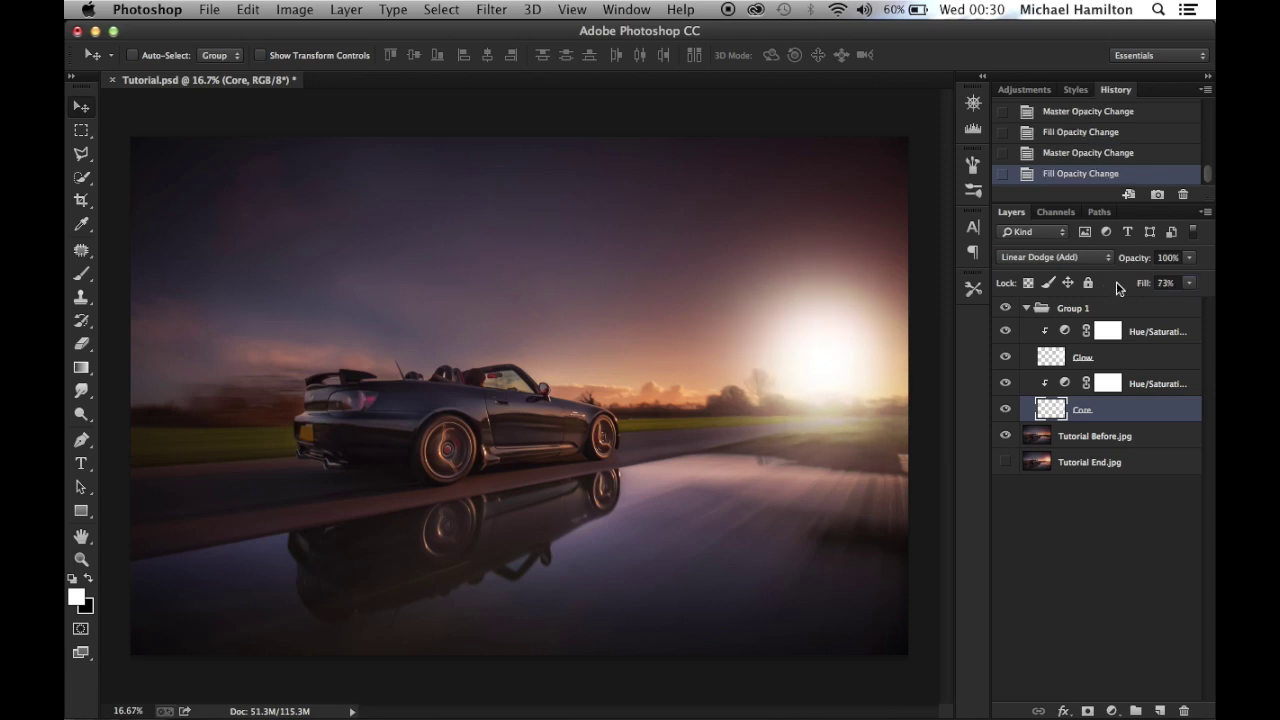
pyautogui.click(1124, 338)
pyautogui.click(1116, 360)
pyautogui.moveTo(1138, 264); pyautogui.dragTo(1126, 290)
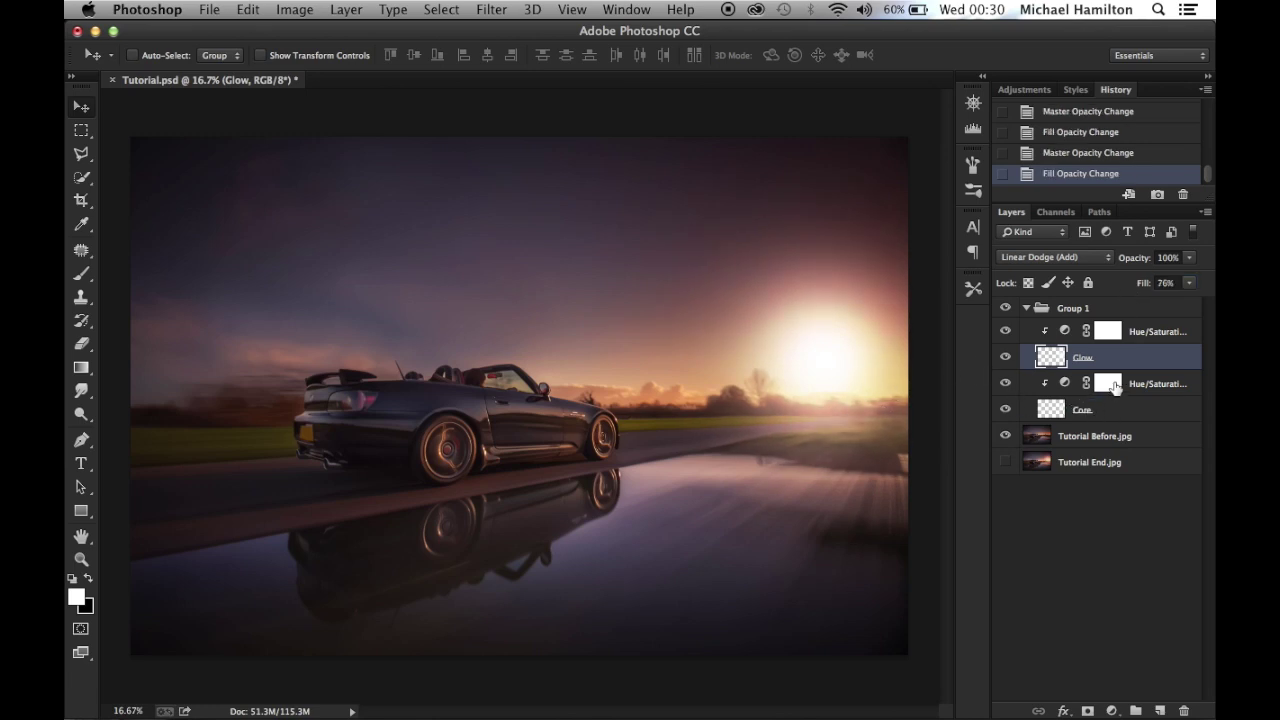
# Nudge the collapsed Group 1 onto the sun and drop its opacity to 81%
pyautogui.click(1026, 310)
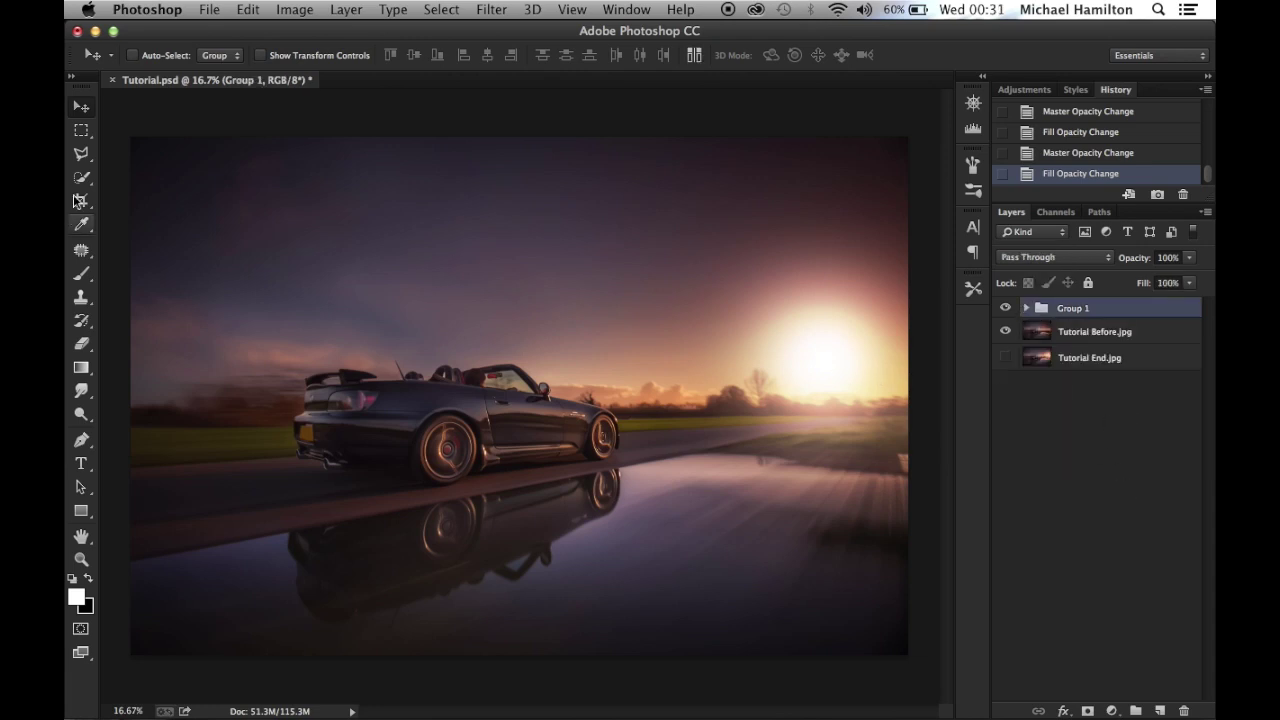
pyautogui.moveTo(834, 363)
pyautogui.mouseDown()
pyautogui.moveTo(770, 410)
pyautogui.moveTo(714, 403)
pyautogui.moveTo(890, 372)
pyautogui.moveTo(666, 340)
pyautogui.moveTo(863, 369)
pyautogui.moveTo(840, 376)
pyautogui.mouseUp()
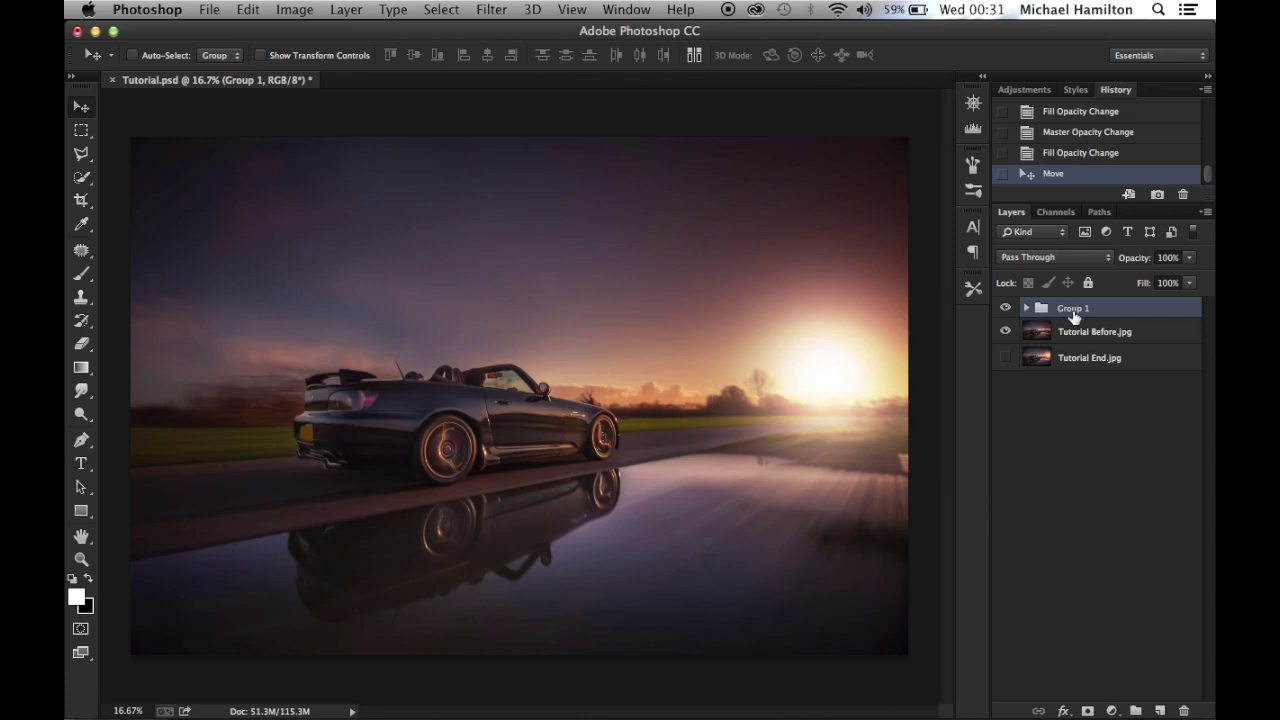
pyautogui.moveTo(1138, 262); pyautogui.dragTo(1166, 262)
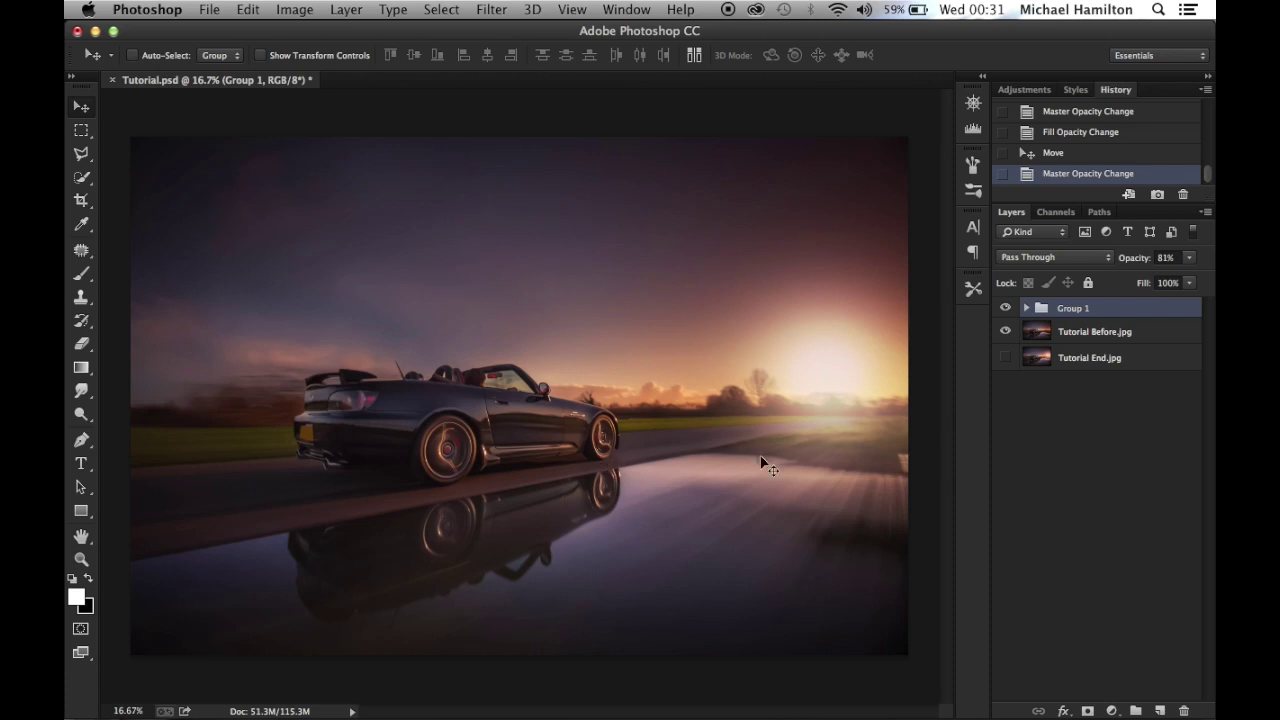
pyautogui.click(1005, 331)
pyautogui.click(1005, 308)
pyautogui.click(1005, 358)
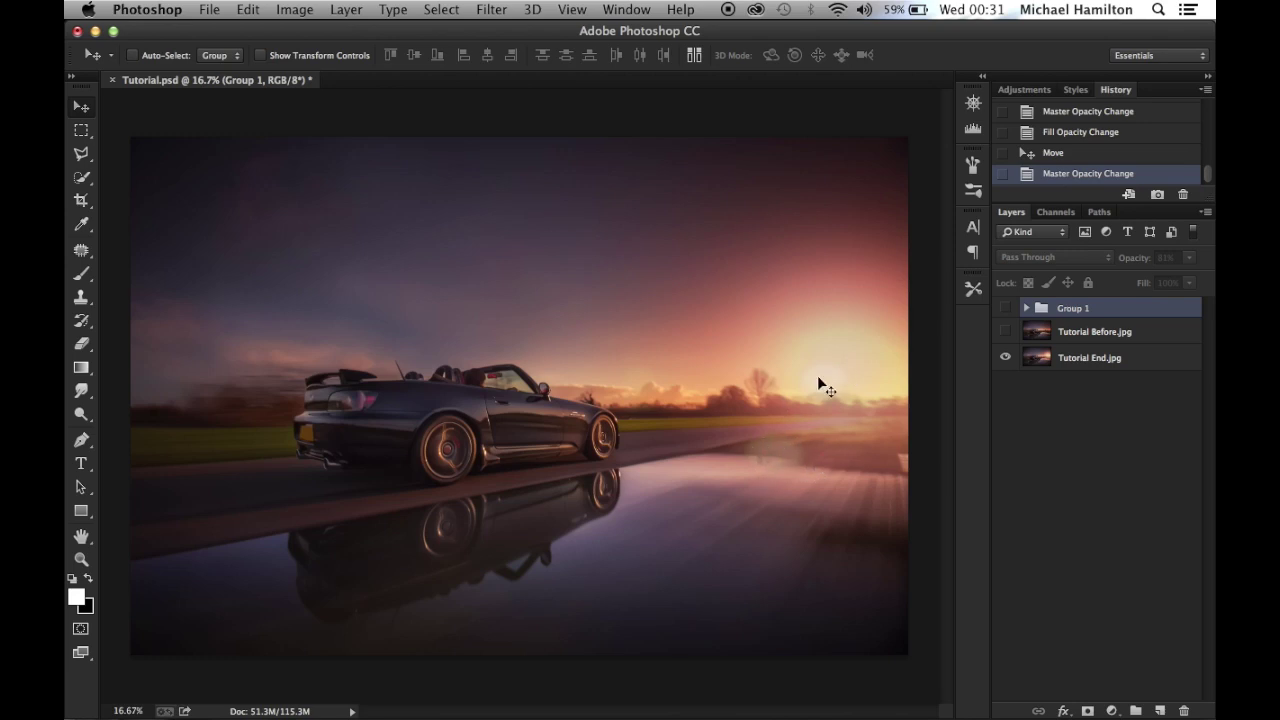
pyautogui.click(1005, 331)
pyautogui.click(1005, 308)
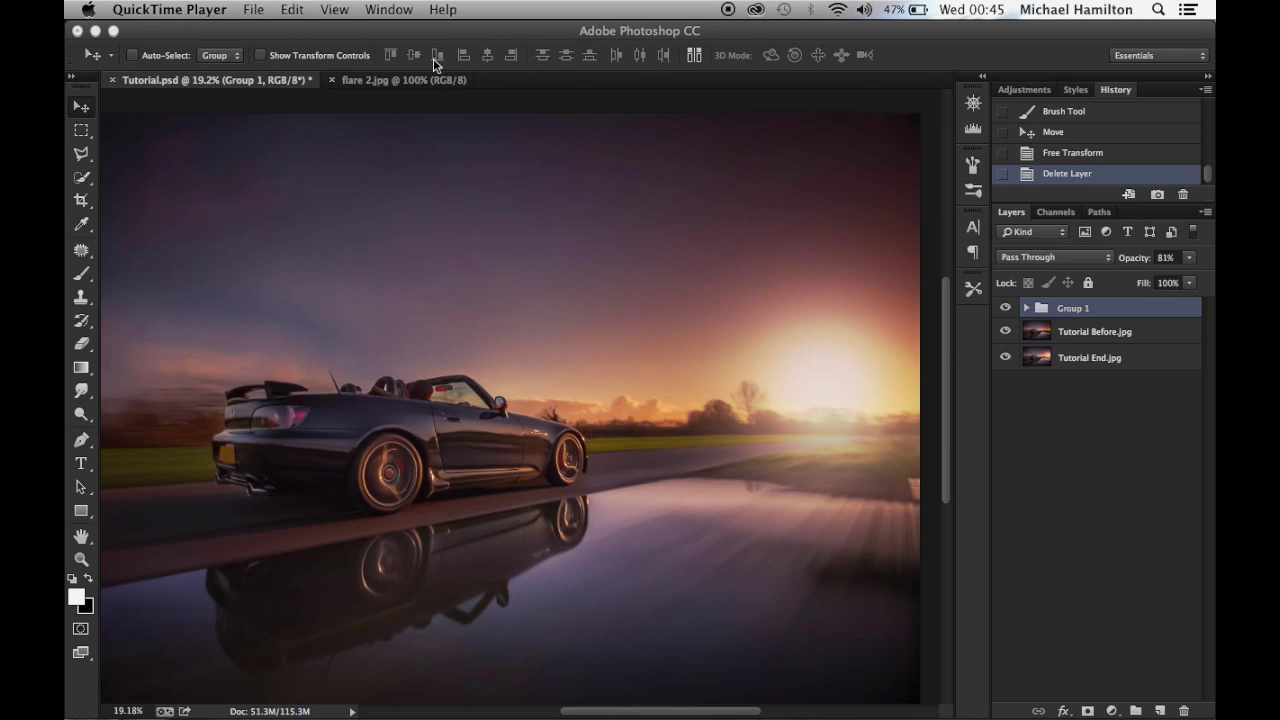
# Copy the bokeh image from flare 2.jpg into Tutorial.psd as a new layer
pyautogui.click(373, 80)
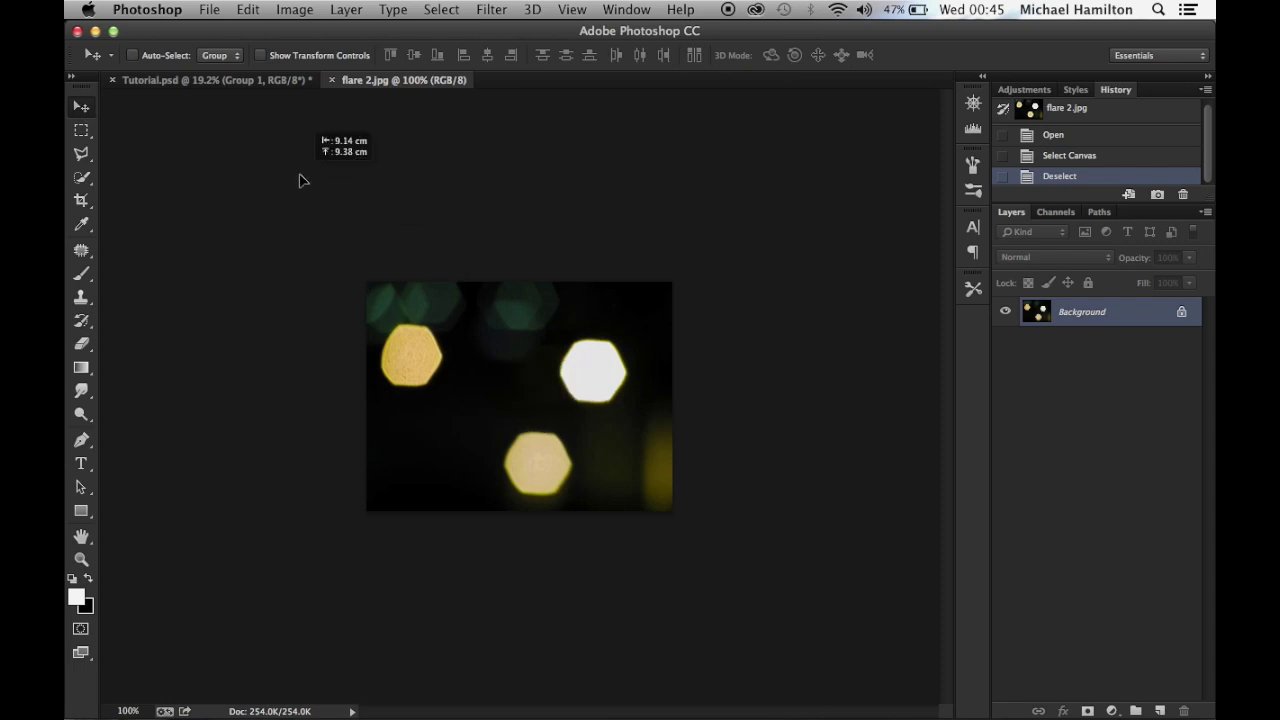
pyautogui.click(215, 81)
pyautogui.moveTo(485, 358); pyautogui.dragTo(489, 373)
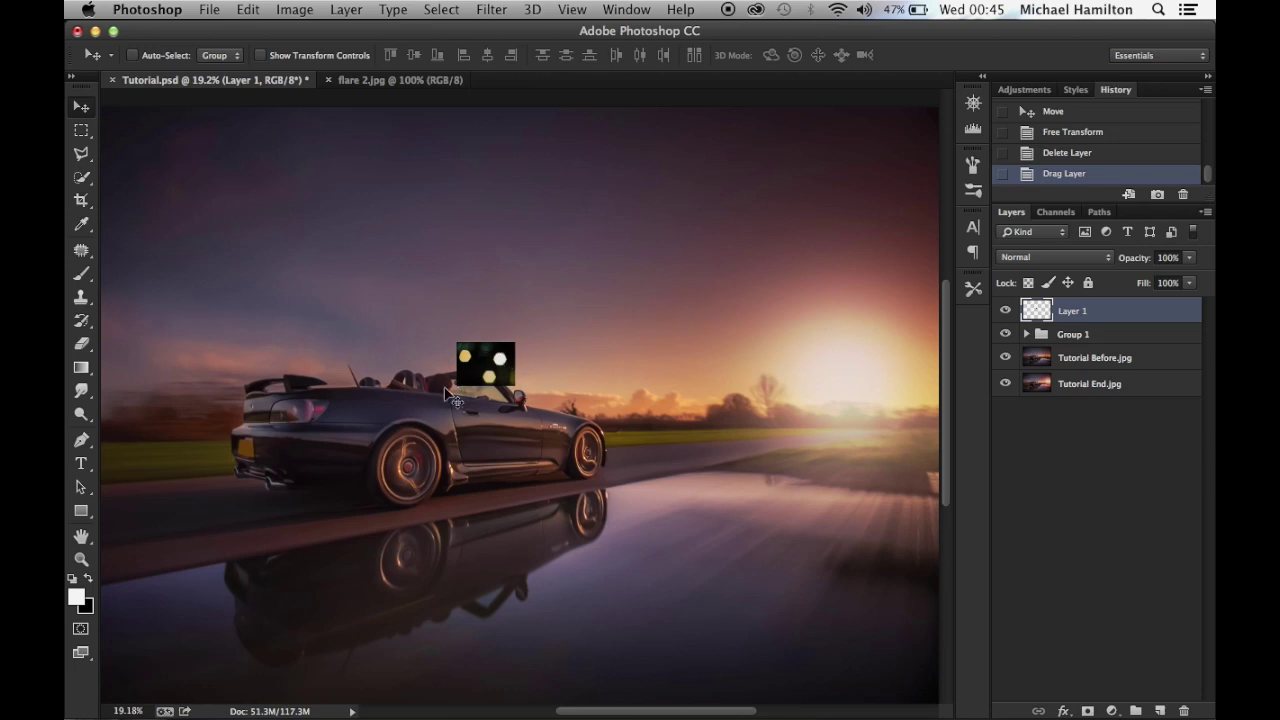
# Rename the new layer 'Lens Flare' and move it over the road at right
pyautogui.doubleClick(1075, 312)
pyautogui.write('Lens Flare')
pyautogui.press('Return')
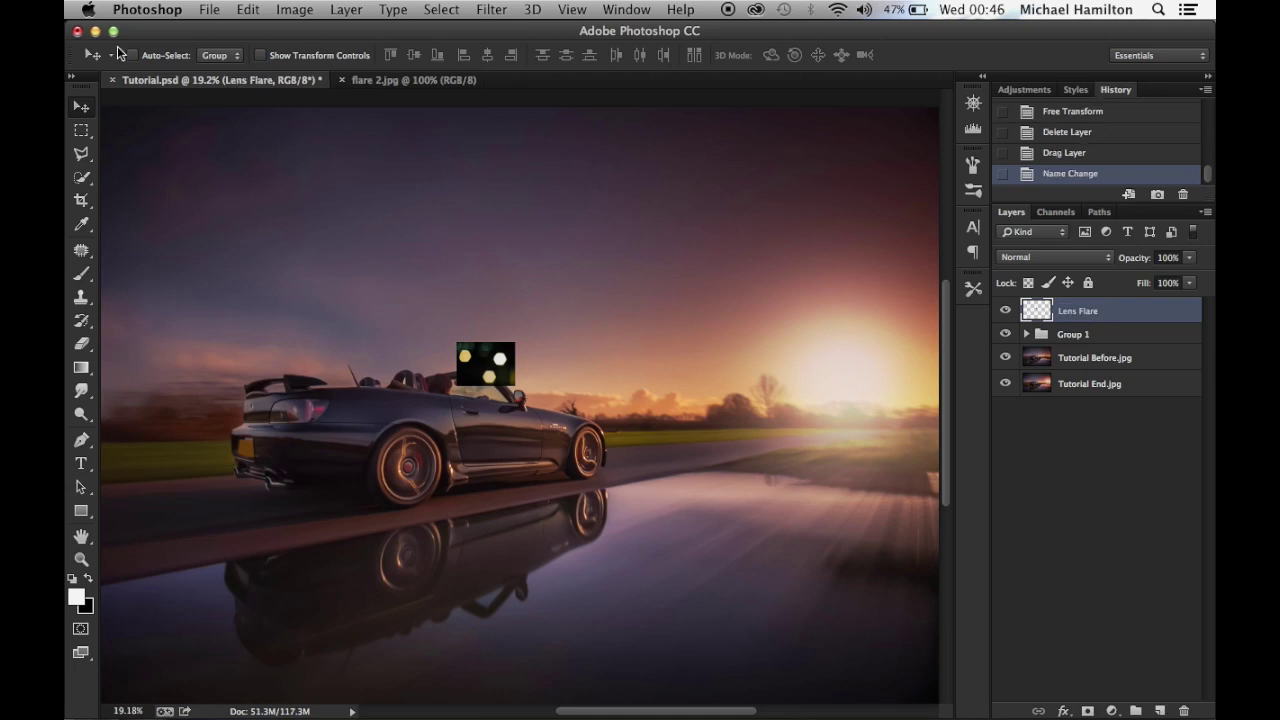
pyautogui.moveTo(494, 367); pyautogui.dragTo(717, 456)
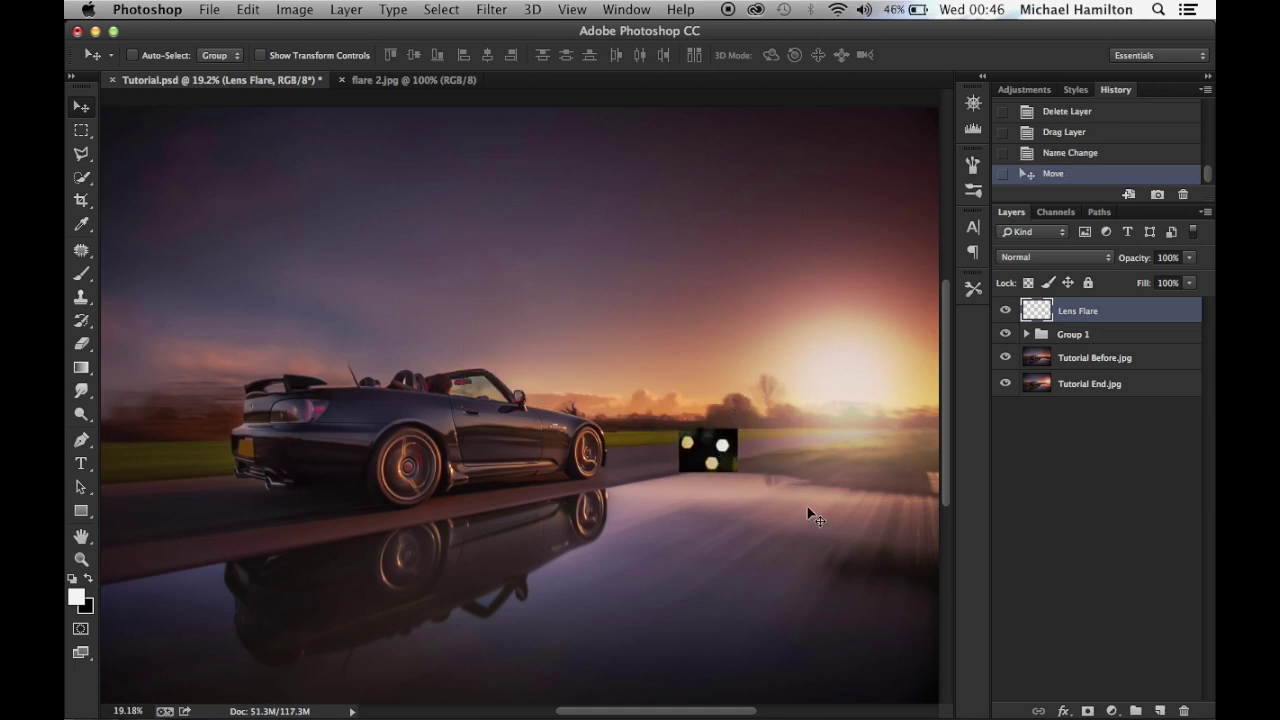
pyautogui.press('super+t')
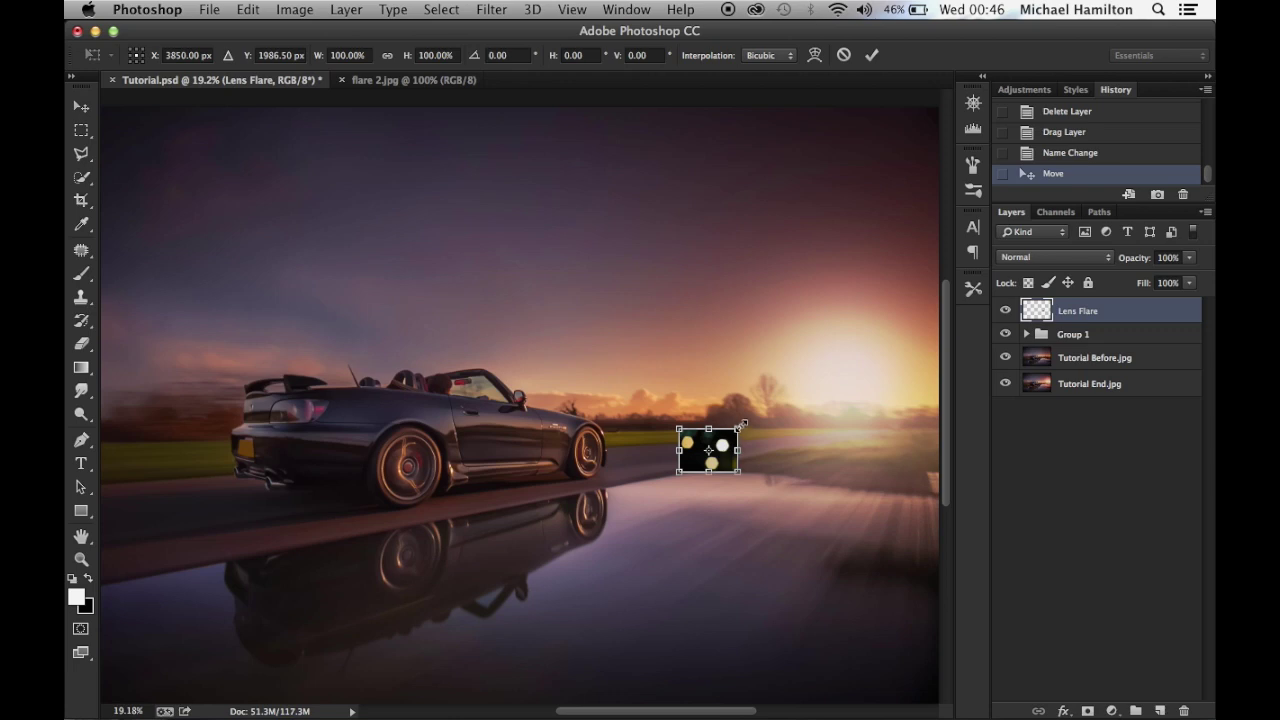
# Rotate the flare about 29° and scale it to roughly 324% × 374%, shifting it toward the sun
pyautogui.moveTo(750, 421); pyautogui.dragTo(834, 398)
pyautogui.moveTo(675, 462); pyautogui.dragTo(600, 470)
pyautogui.moveTo(723, 430); pyautogui.dragTo(684, 468)
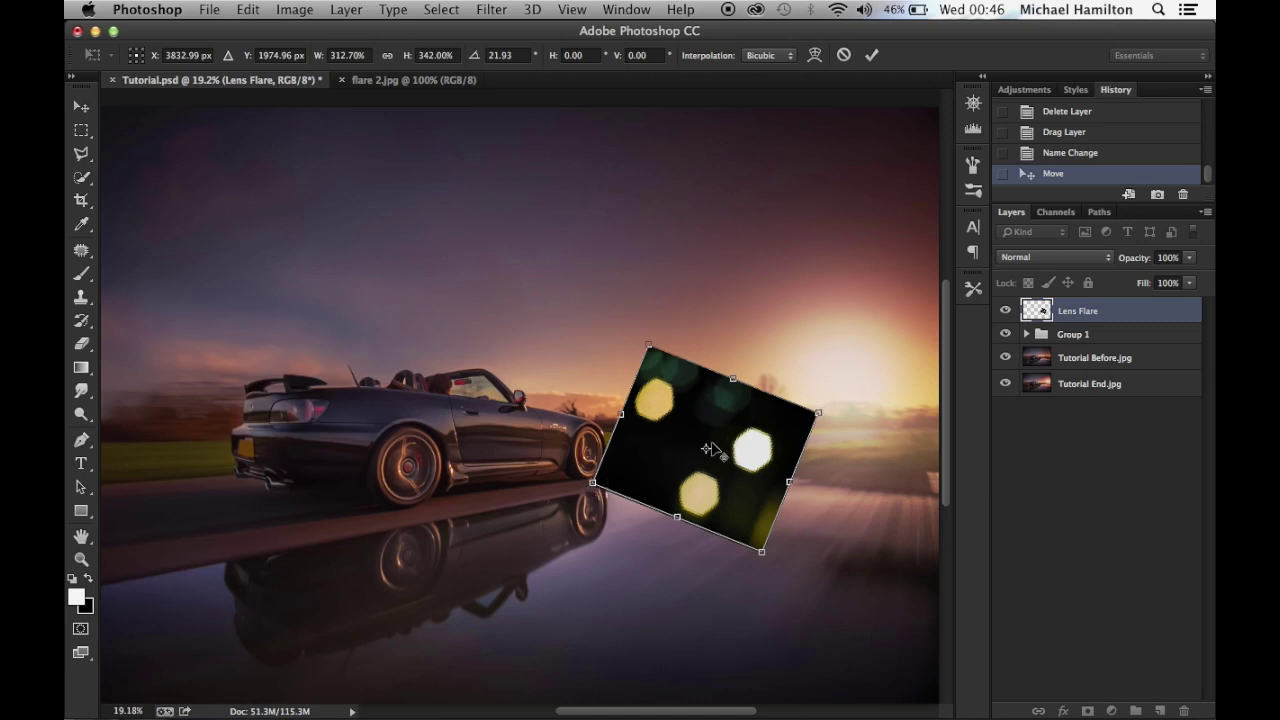
pyautogui.moveTo(838, 409); pyautogui.dragTo(863, 394)
pyautogui.moveTo(655, 453)
pyautogui.mouseDown()
pyautogui.moveTo(632, 432)
pyautogui.moveTo(643, 462)
pyautogui.moveTo(632, 428)
pyautogui.moveTo(568, 461)
pyautogui.moveTo(653, 451)
pyautogui.mouseUp()
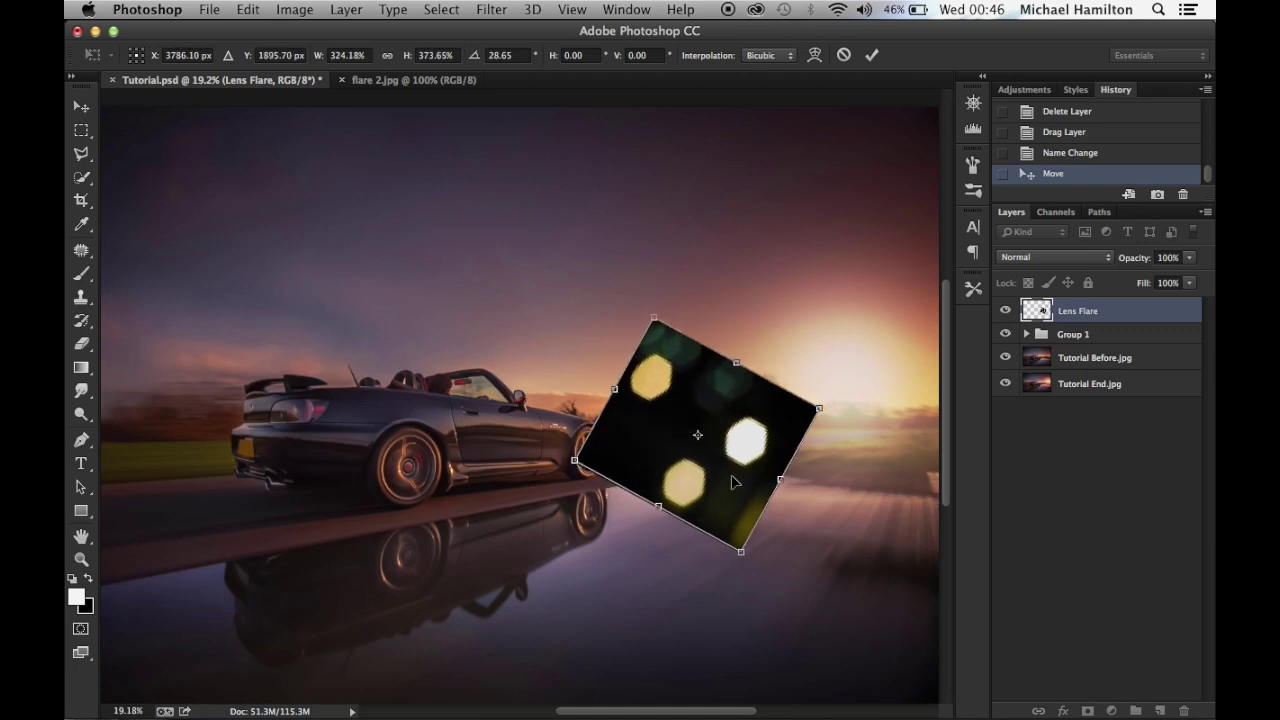
pyautogui.click(871, 55)
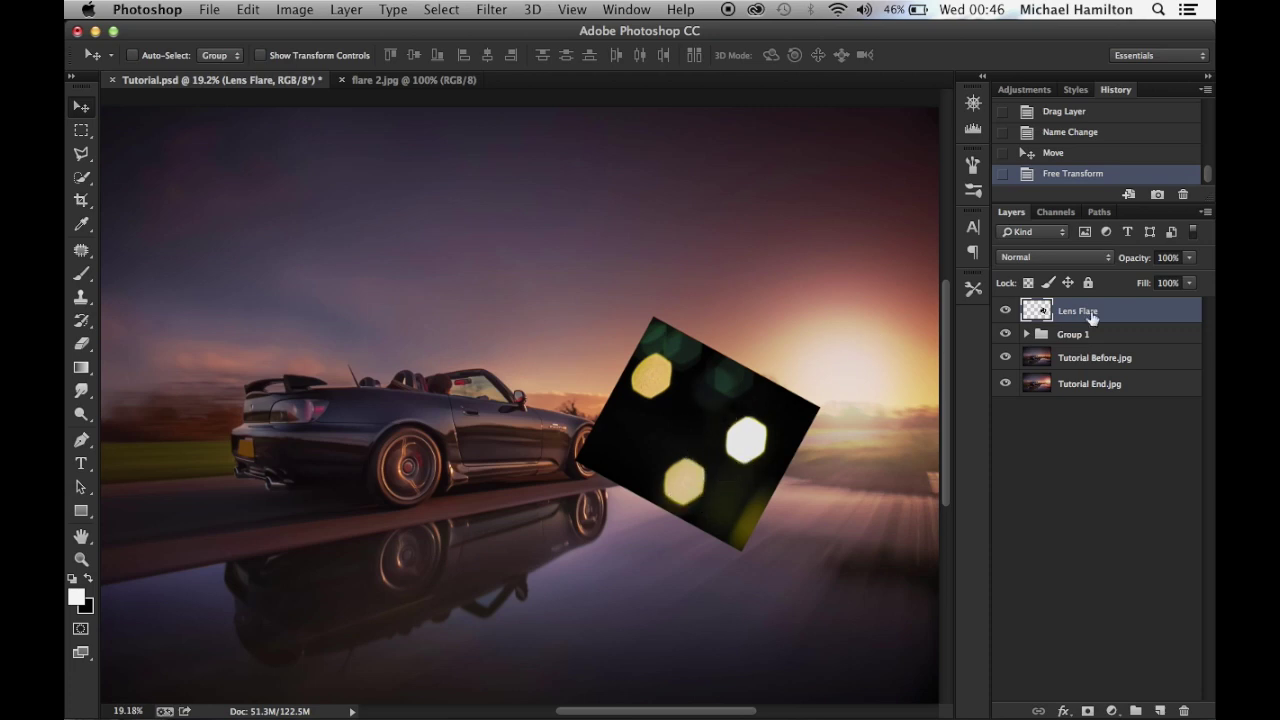
# Set the Lens Flare layer's blend mode to Screen and add a layer mask
pyautogui.click(1046, 257)
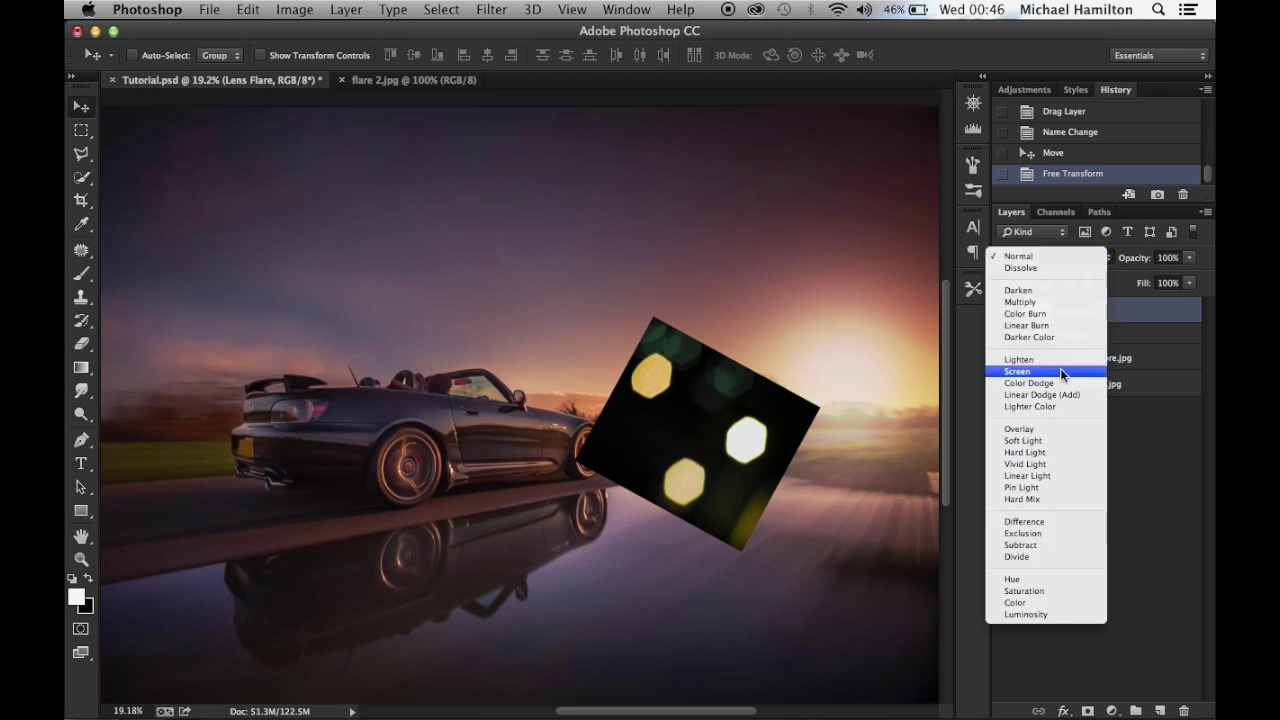
pyautogui.click(1012, 371)
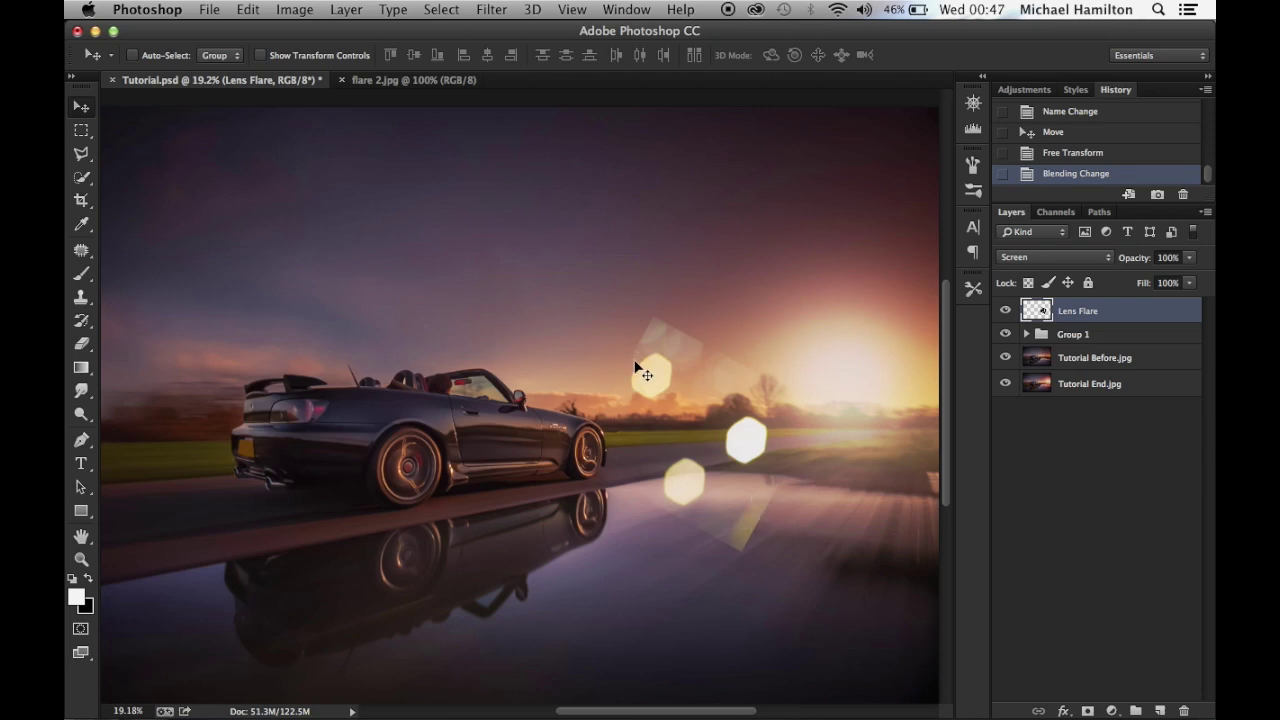
pyautogui.click(1088, 711)
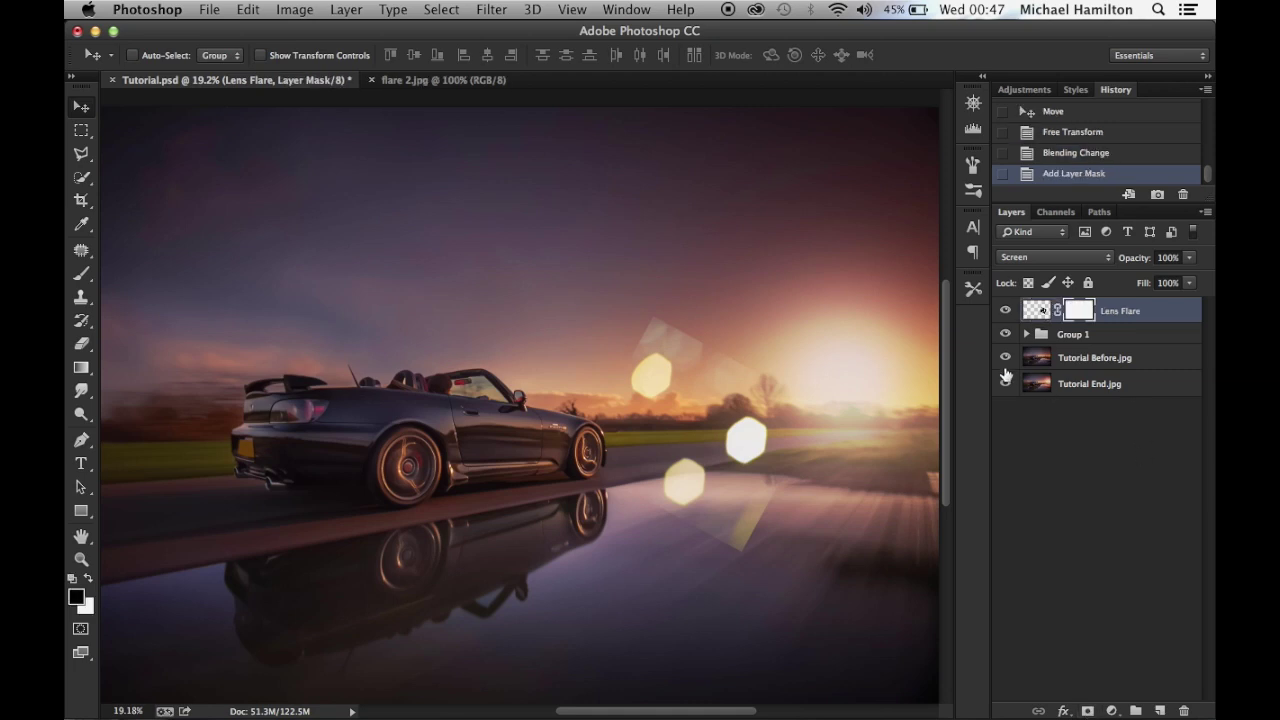
# Paint black on the Lens Flare mask to hide the upper hexagon and stray flare edges
pyautogui.click(80, 278)
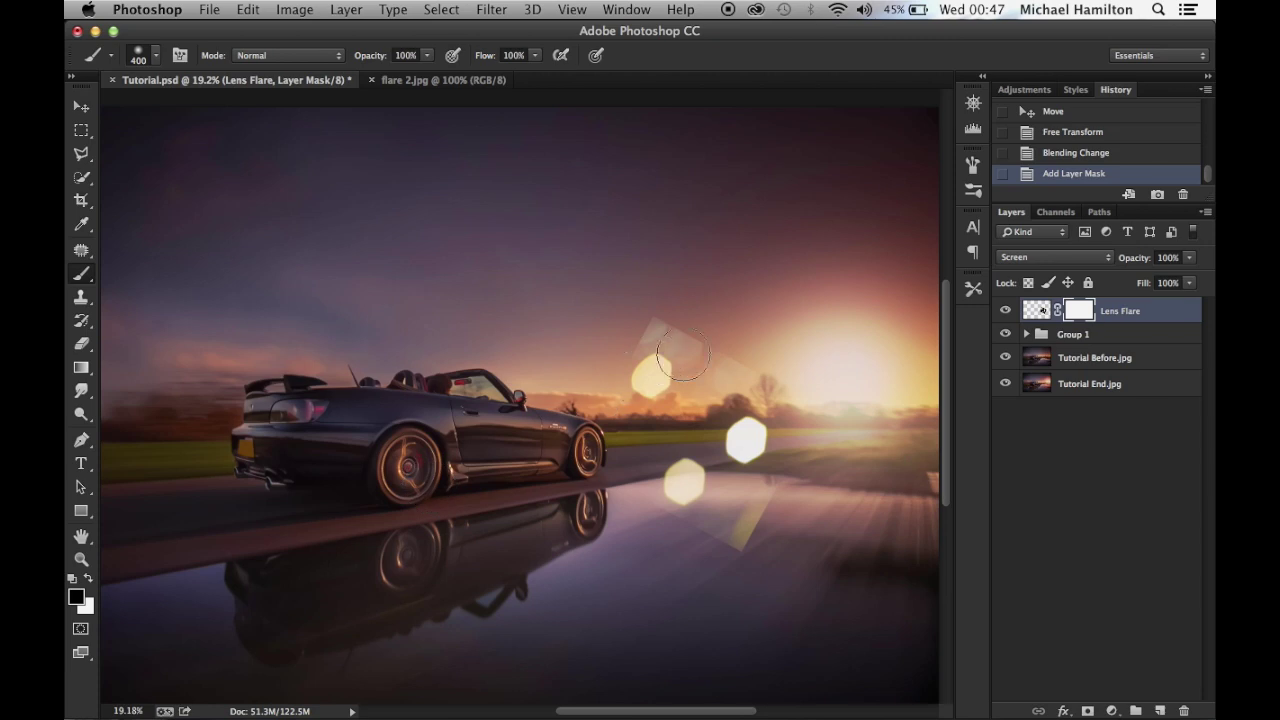
pyautogui.moveTo(728, 366)
pyautogui.mouseDown()
pyautogui.moveTo(632, 416)
pyautogui.moveTo(657, 329)
pyautogui.moveTo(700, 339)
pyautogui.moveTo(632, 387)
pyautogui.mouseUp()
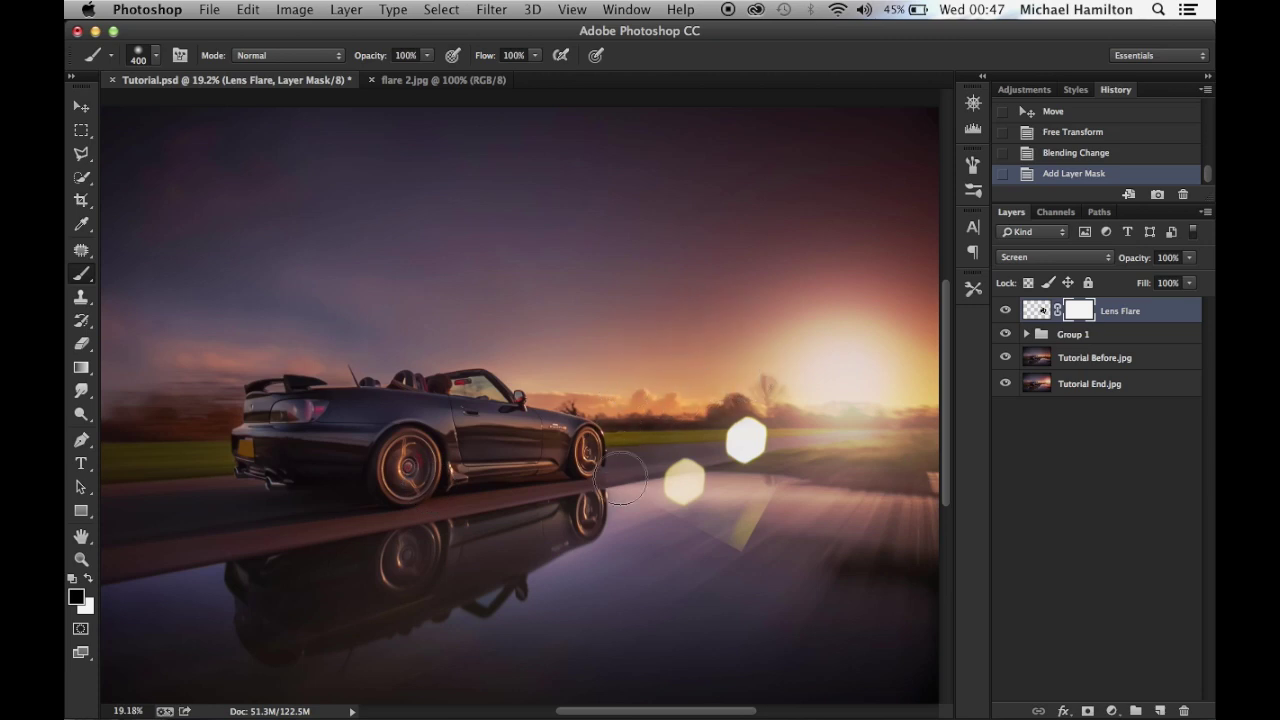
pyautogui.moveTo(626, 508)
pyautogui.mouseDown()
pyautogui.moveTo(684, 541)
pyautogui.moveTo(749, 532)
pyautogui.mouseUp()
pyautogui.scroll(2, 747, 530)
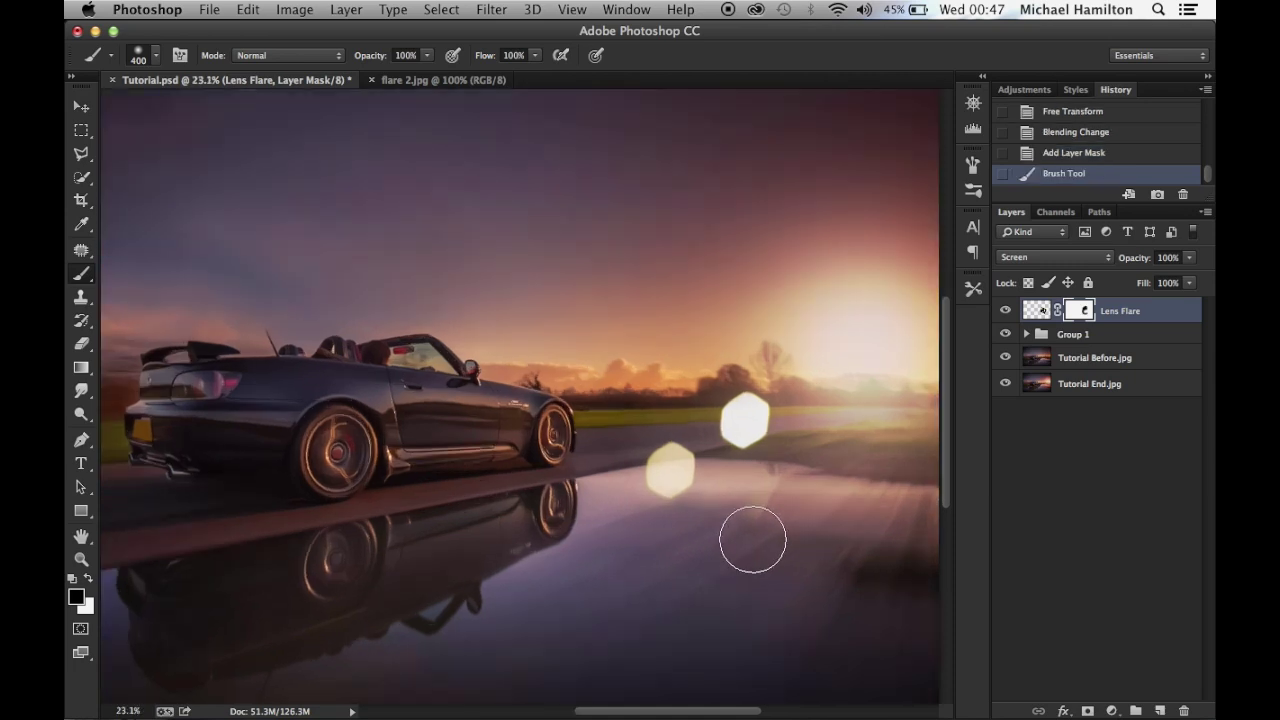
pyautogui.scroll(1, 640, 545)
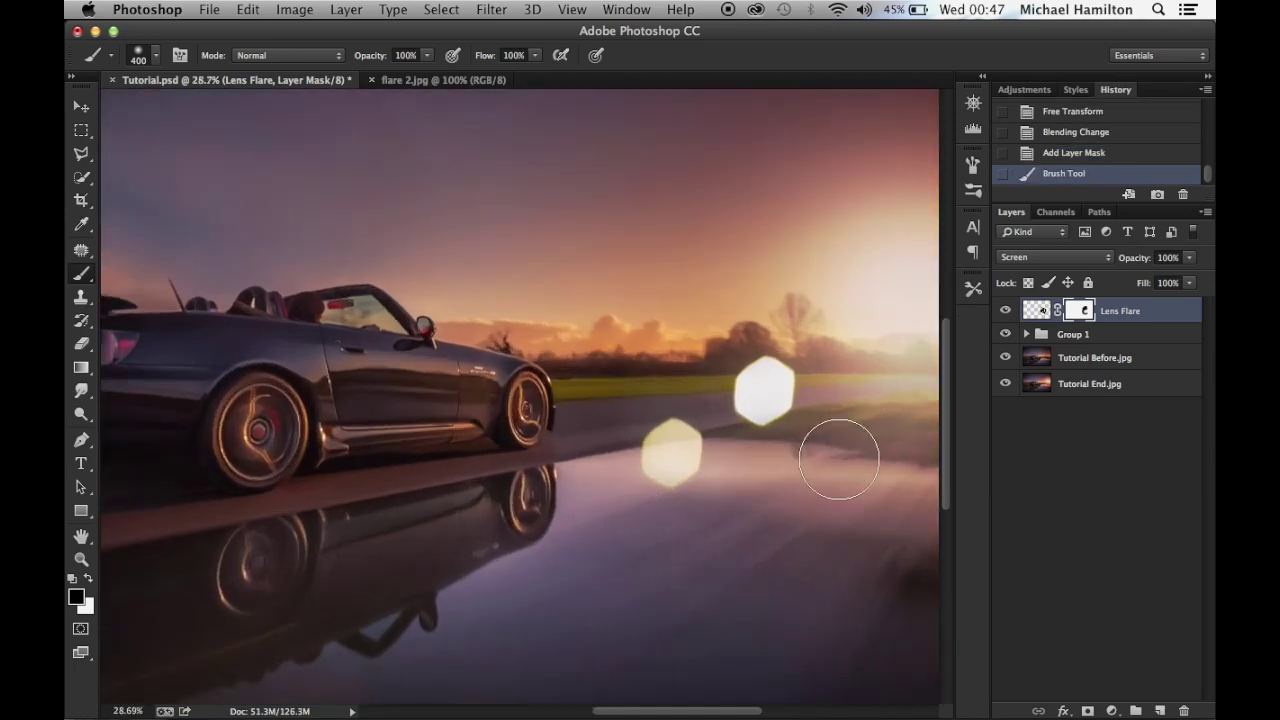
pyautogui.click(908, 471)
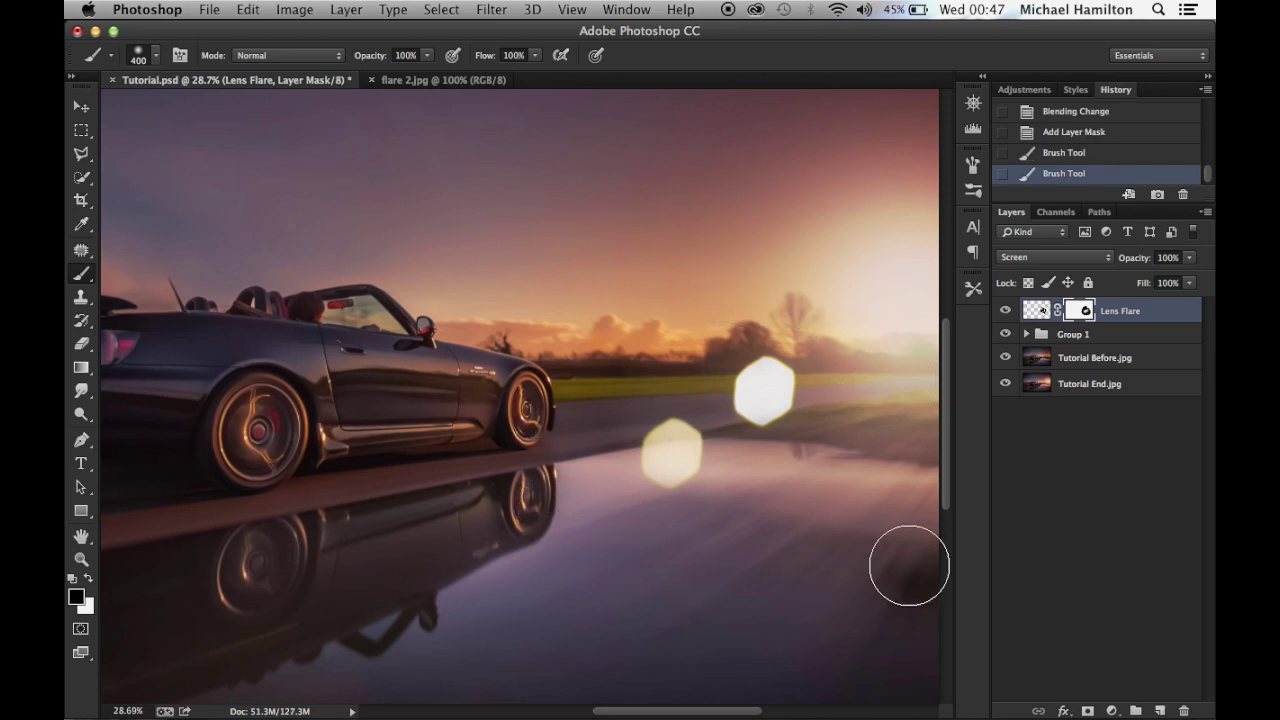
pyautogui.scroll(-3, 795, 537)
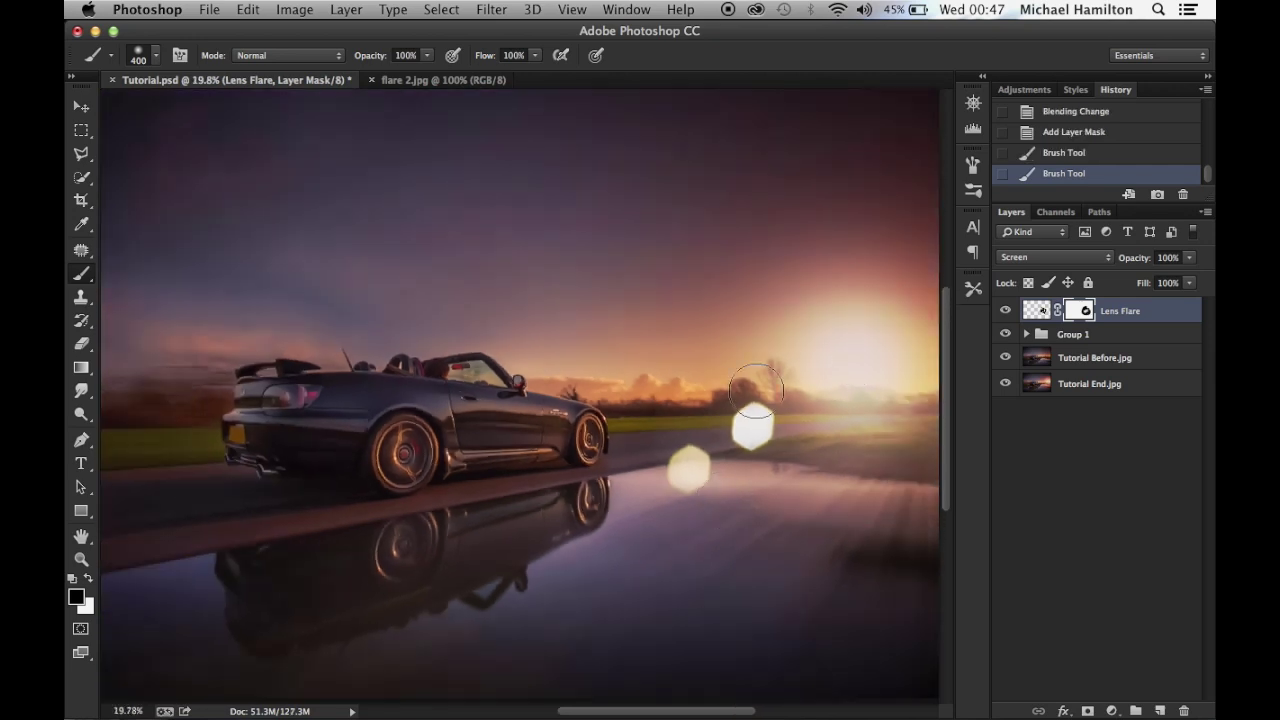
pyautogui.scroll(-2, 775, 507)
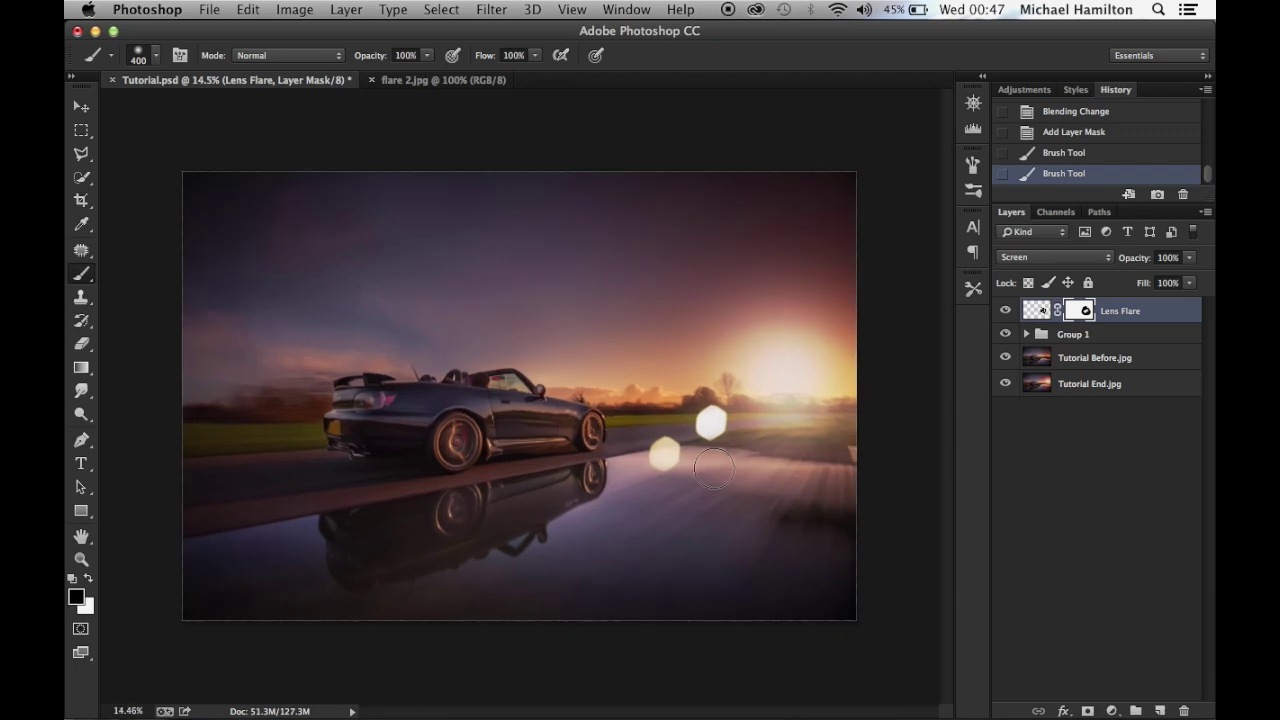
pyautogui.scroll(1, 735, 465)
pyautogui.click(1036, 310)
pyautogui.press('x')
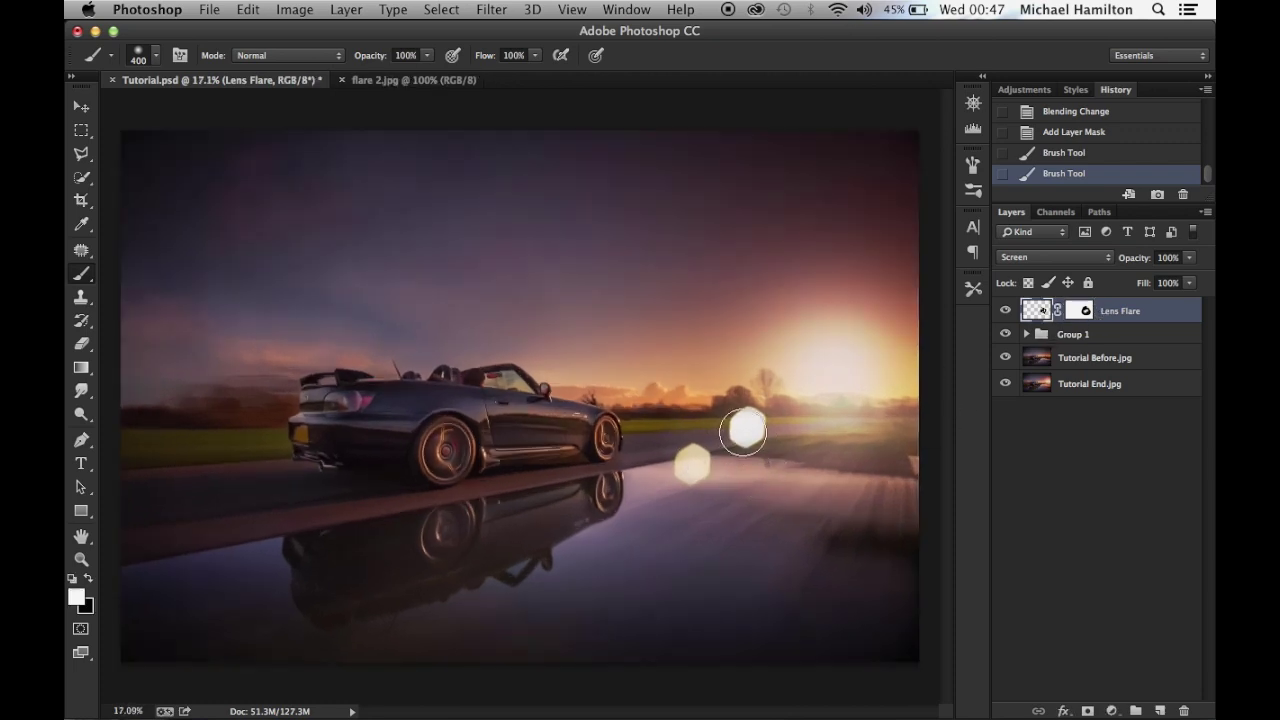
pyautogui.click(81, 106)
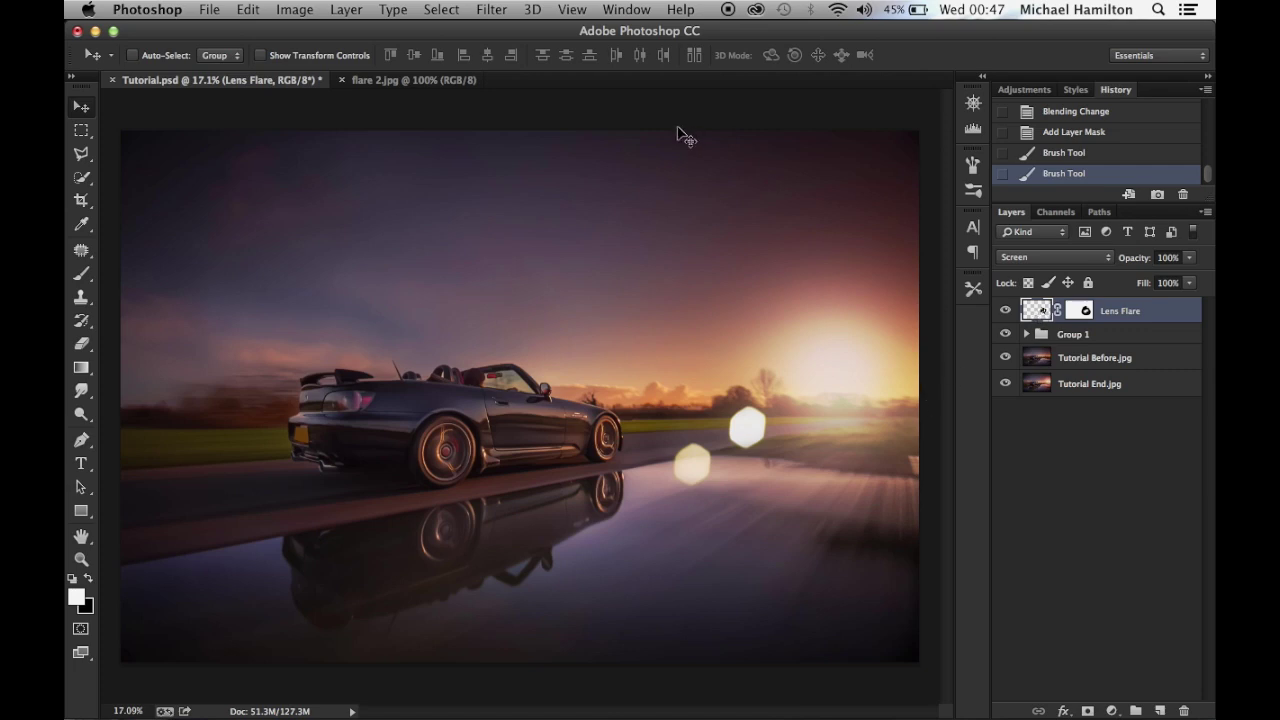
# Apply a Gaussian Blur with a 14.8-pixel radius to the Lens Flare layer
pyautogui.click(492, 10)
pyautogui.moveTo(544, 225)
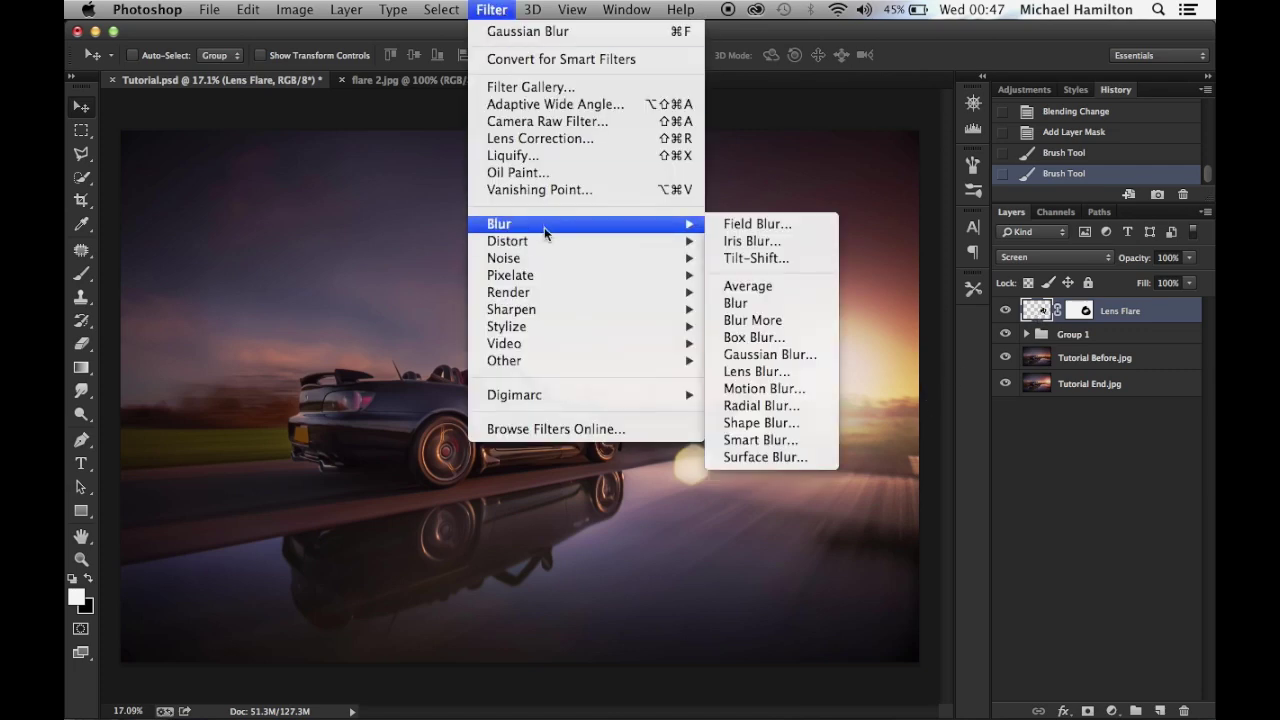
pyautogui.click(766, 353)
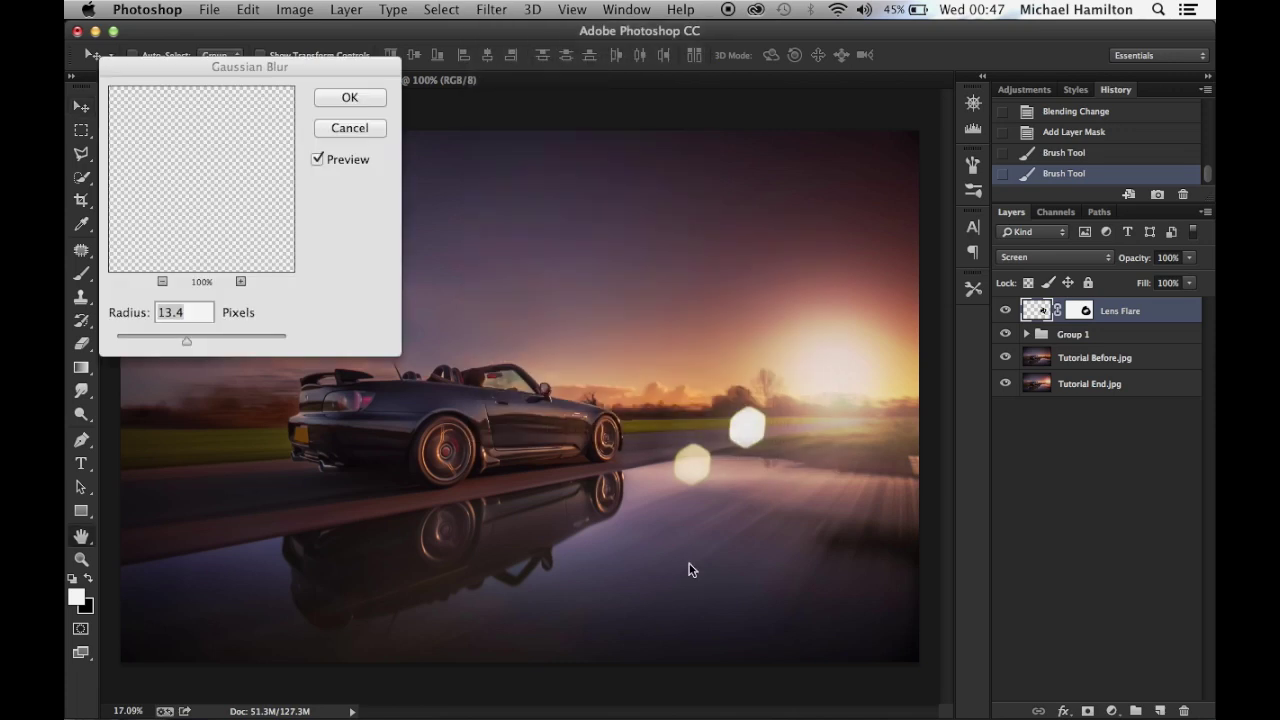
pyautogui.moveTo(185, 342); pyautogui.dragTo(252, 350)
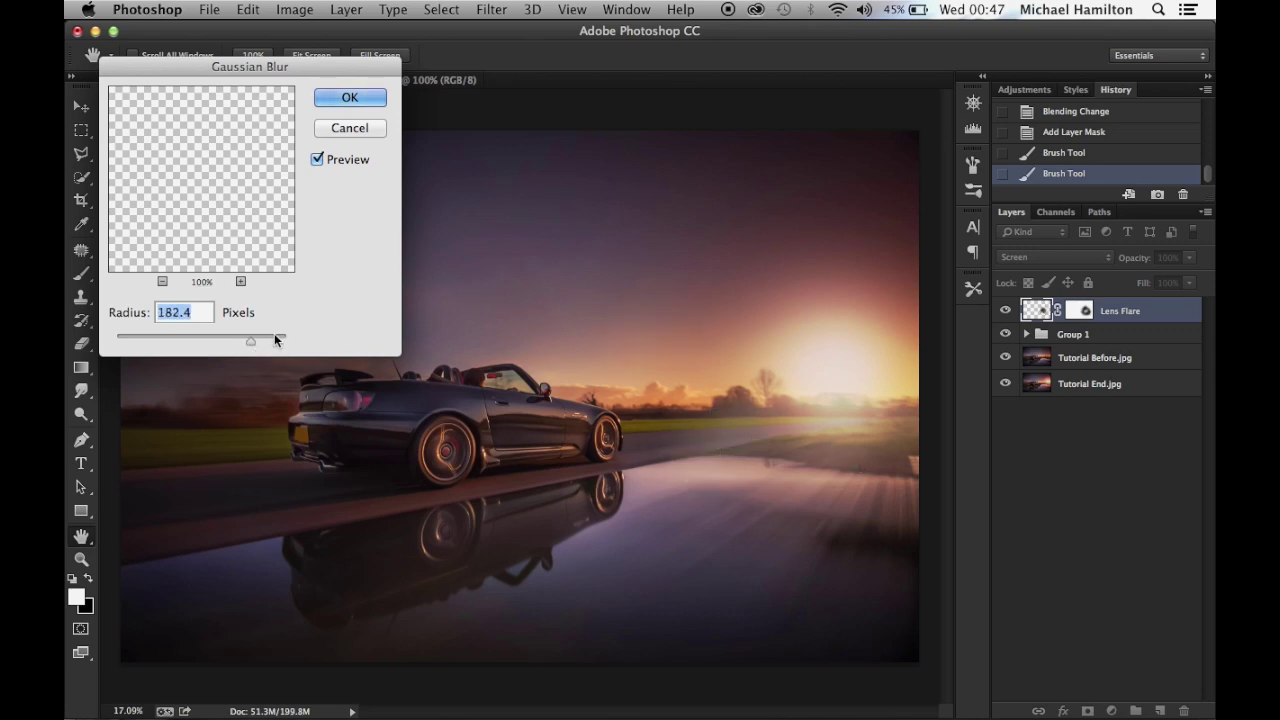
pyautogui.moveTo(253, 340); pyautogui.dragTo(184, 343)
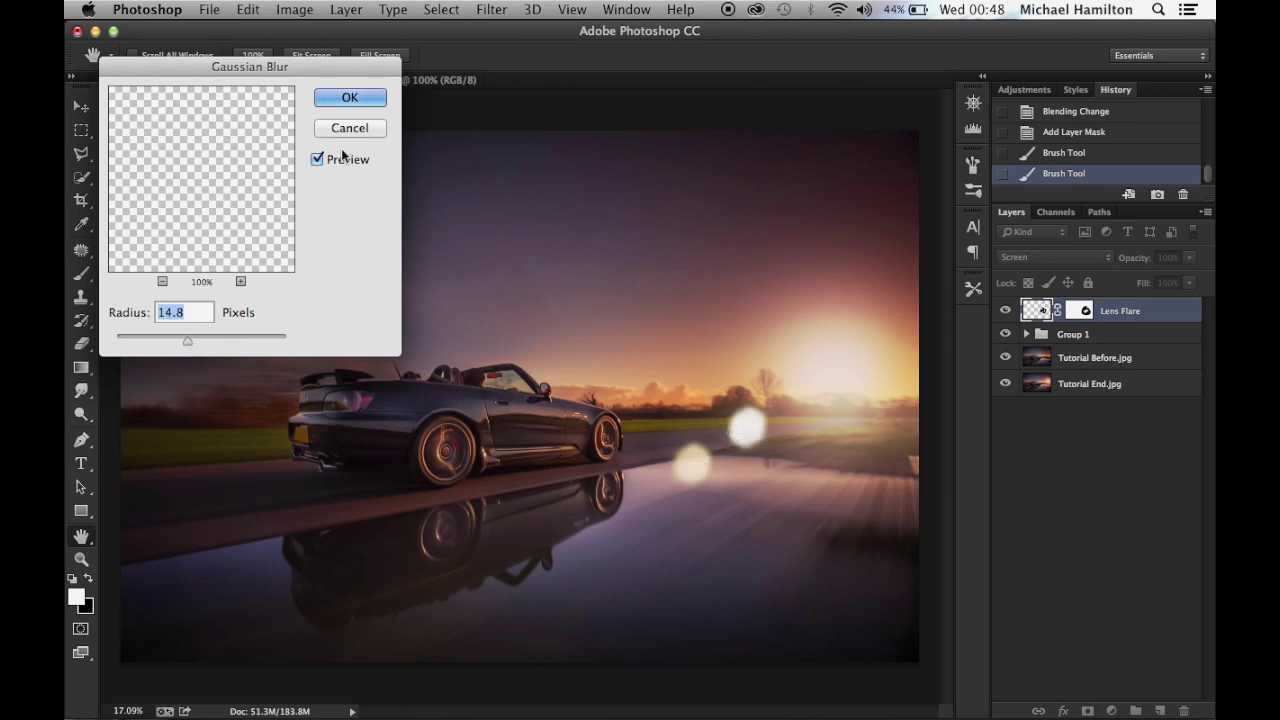
pyautogui.click(350, 98)
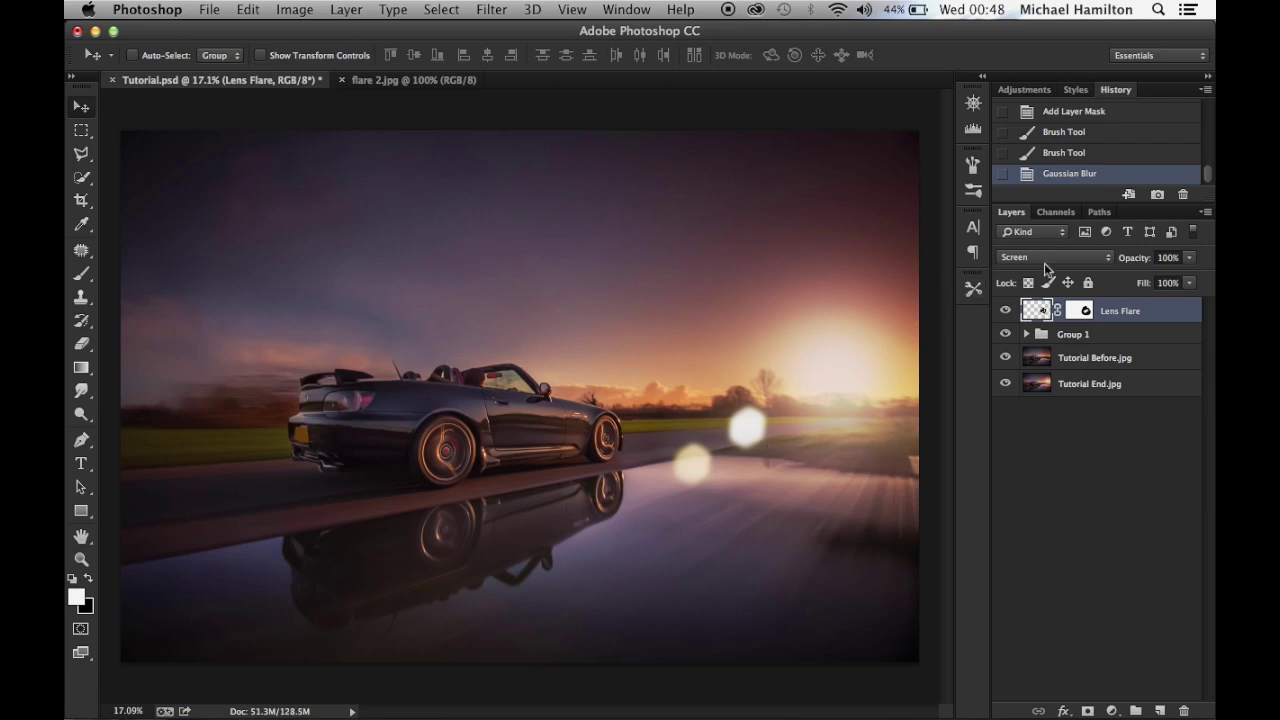
# Compare the flare before and after blurring, then fade it to 38% opacity and nudge it
pyautogui.click(1083, 156)
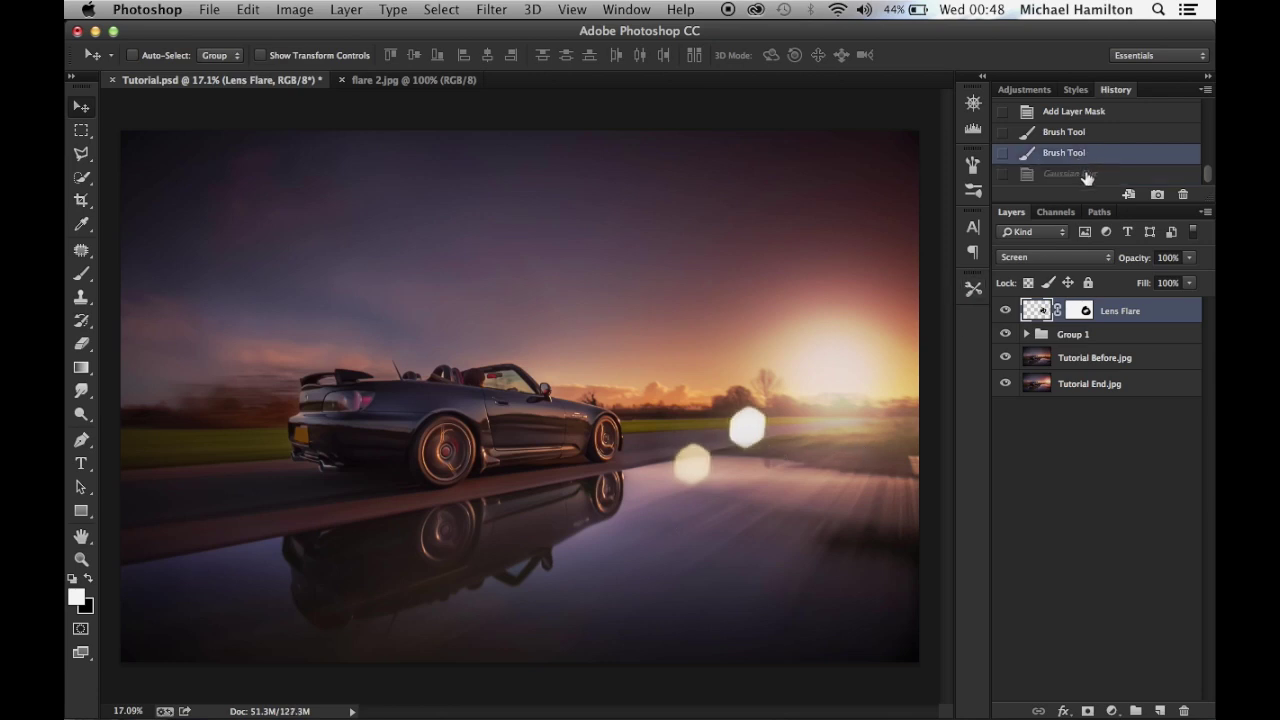
pyautogui.click(1087, 175)
pyautogui.click(1085, 156)
pyautogui.click(1085, 175)
pyautogui.click(1080, 155)
pyautogui.click(1080, 174)
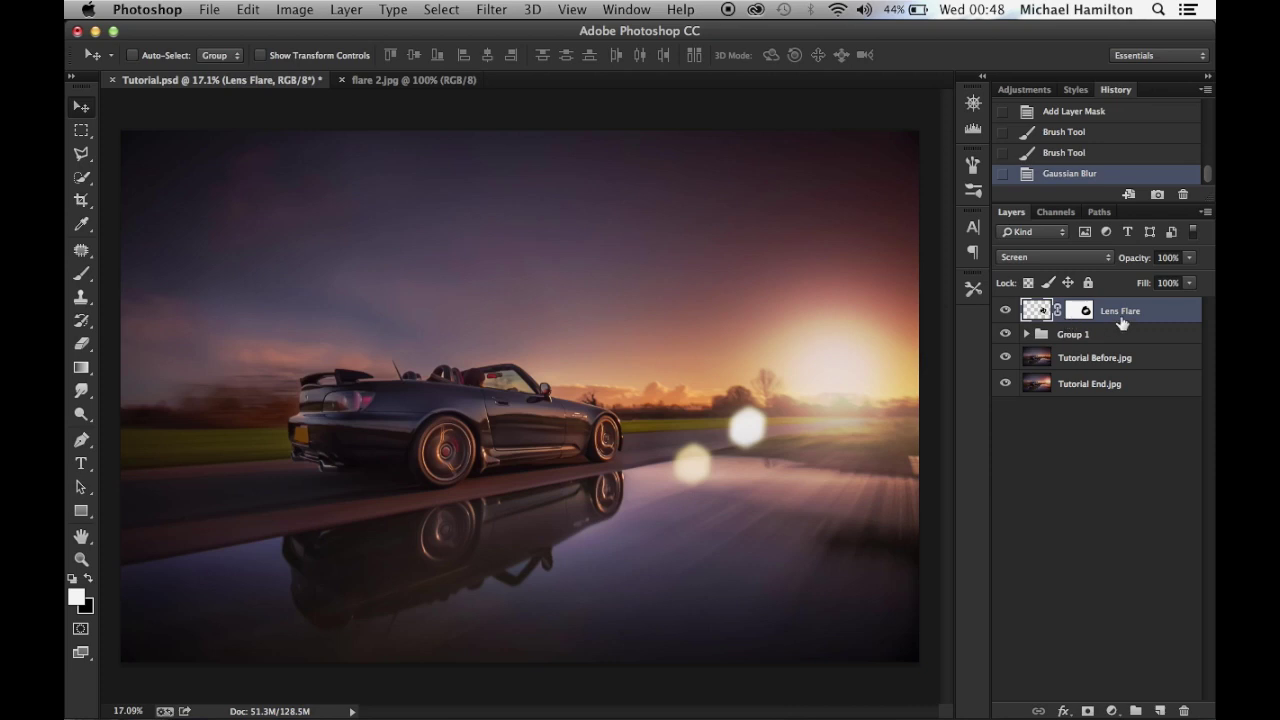
pyautogui.moveTo(1136, 258); pyautogui.dragTo(1081, 266)
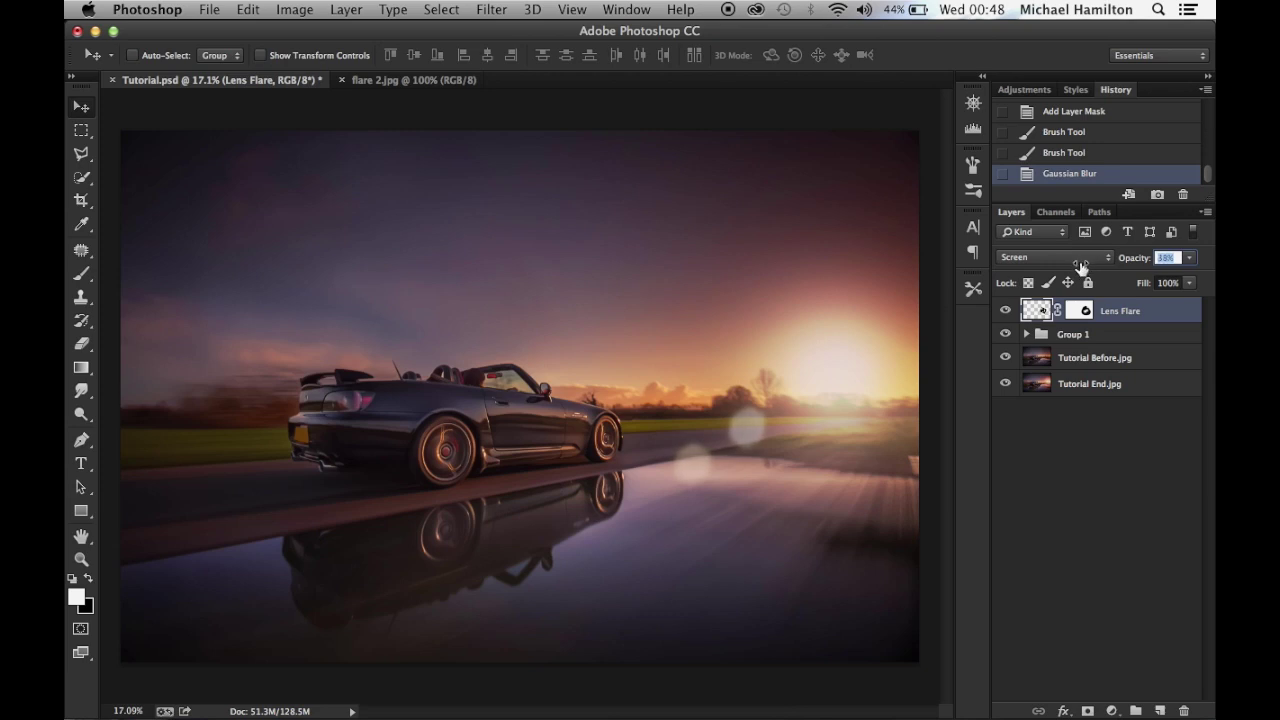
pyautogui.moveTo(737, 470)
pyautogui.mouseDown()
pyautogui.moveTo(750, 474)
pyautogui.moveTo(748, 462)
pyautogui.mouseUp()
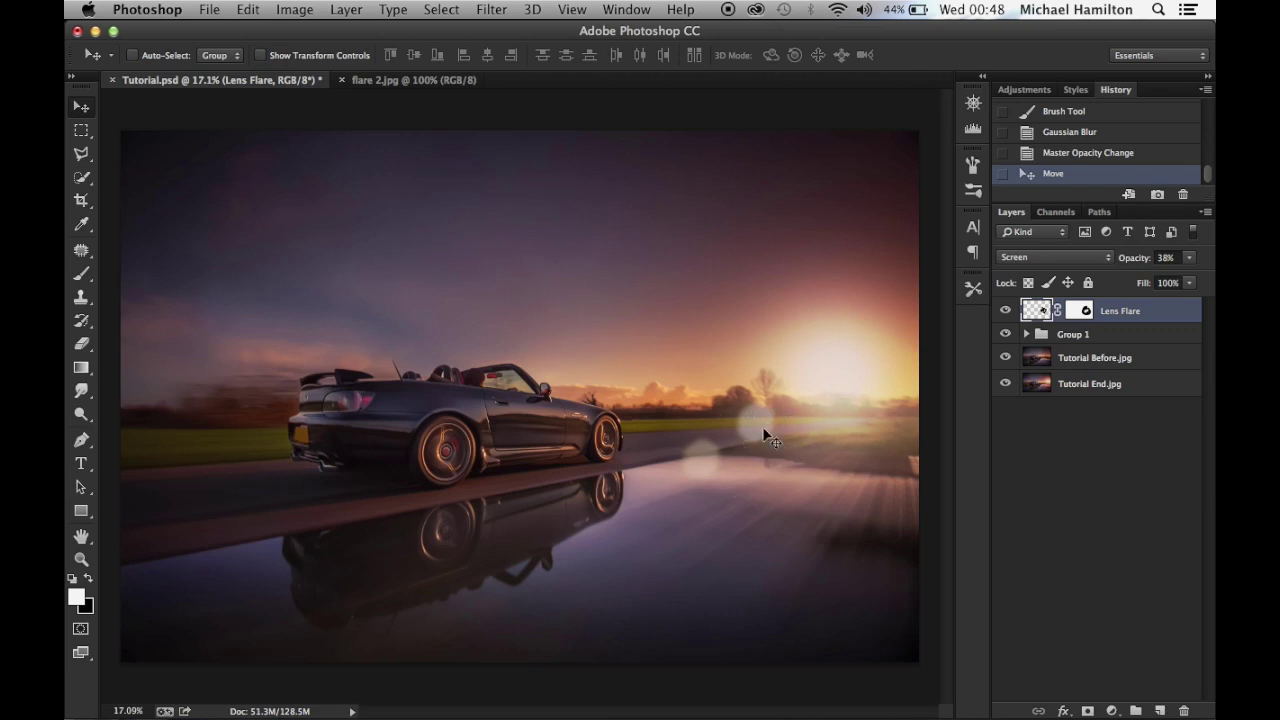
# Nudge the flare slightly left, group it with Group 1 into Group 2, and compare visibility
pyautogui.moveTo(740, 447); pyautogui.dragTo(735, 448)
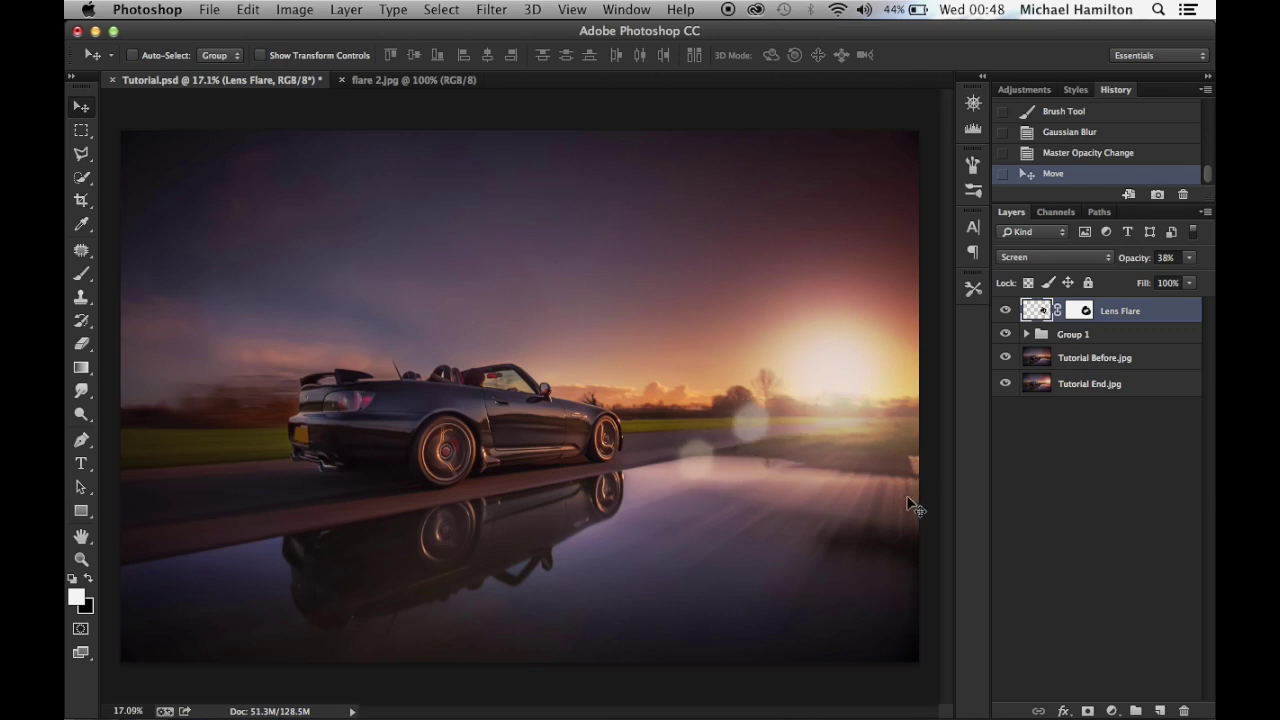
pyautogui.click(1140, 336)
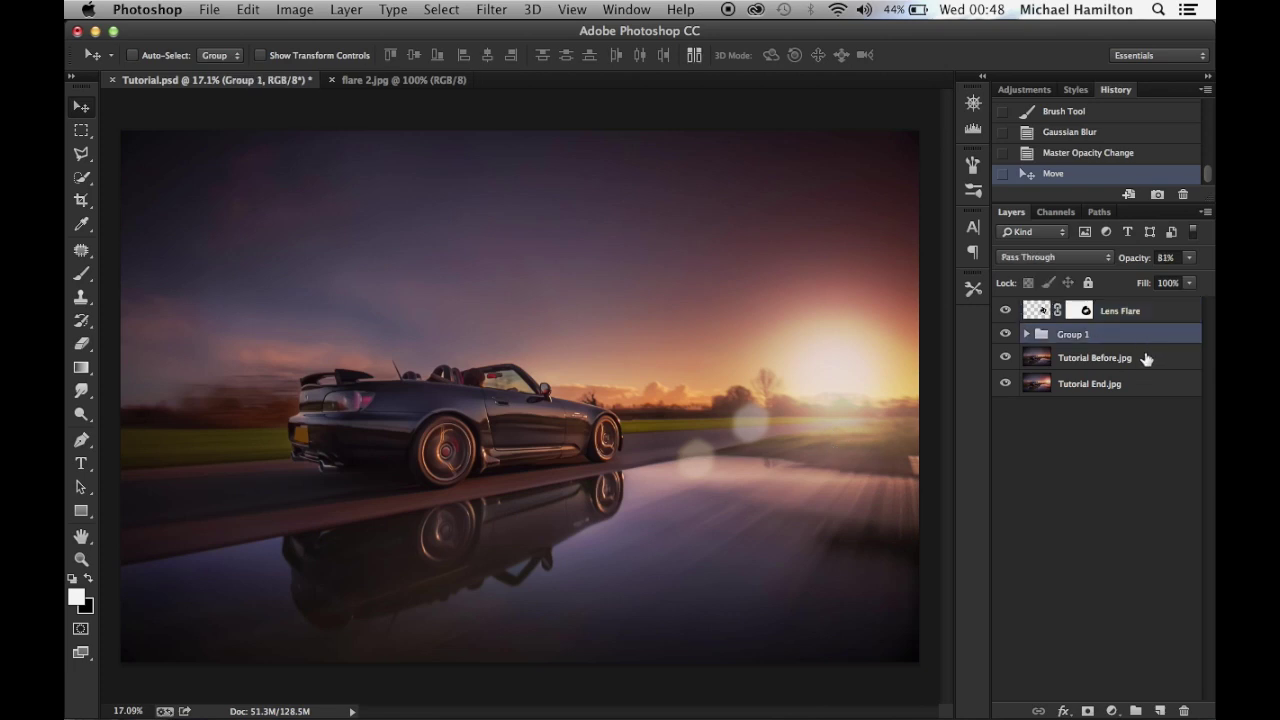
pyautogui.keyDown('shift'); pyautogui.click(1150, 322); pyautogui.keyUp('shift')
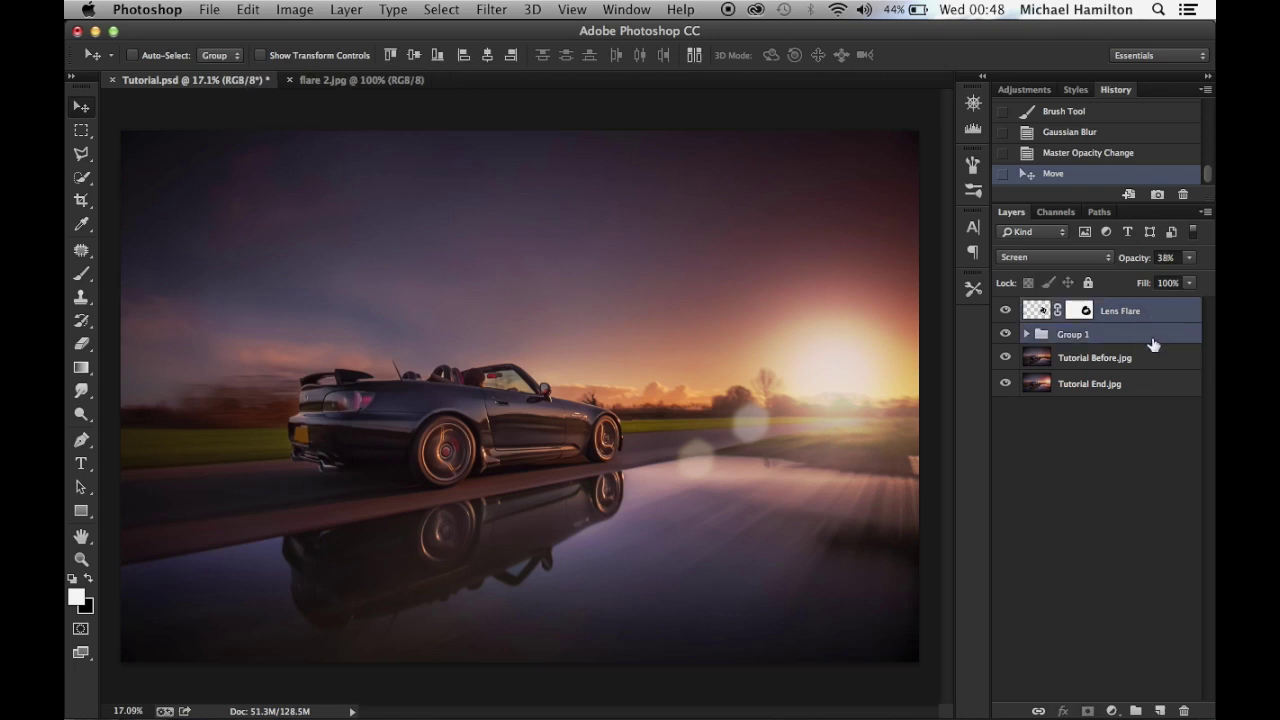
pyautogui.press('super+g')
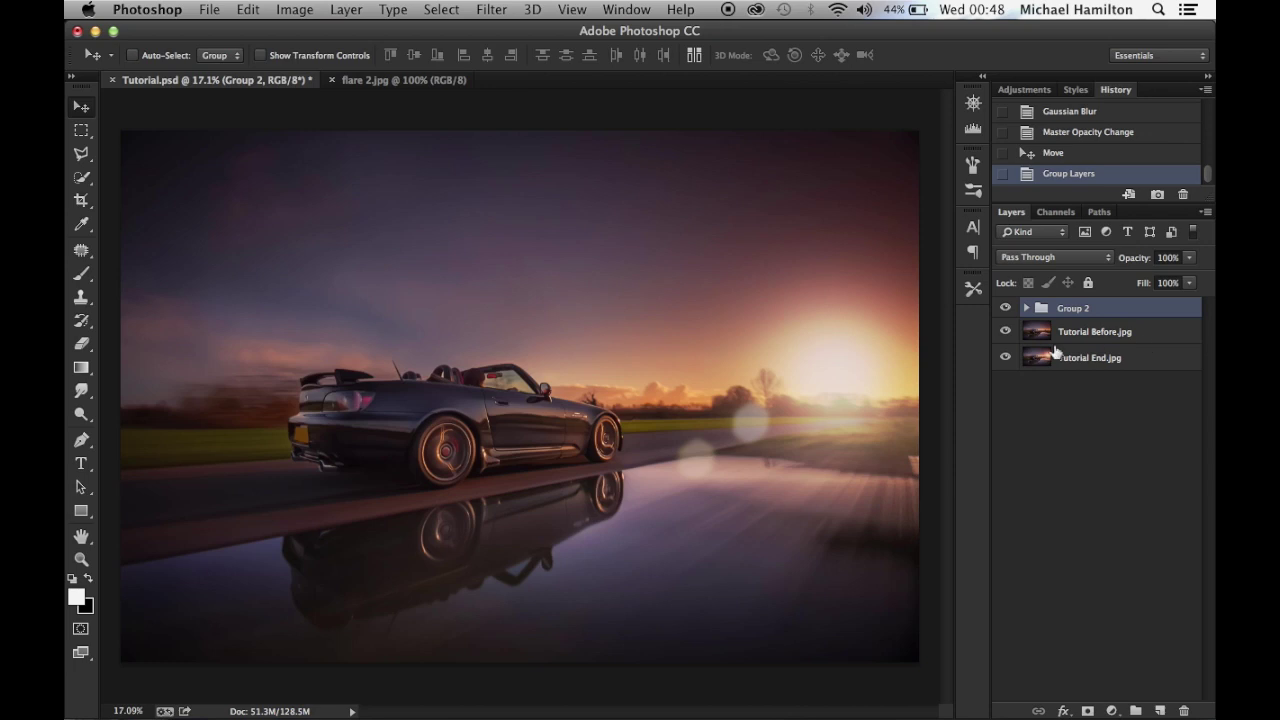
pyautogui.click(1005, 309)
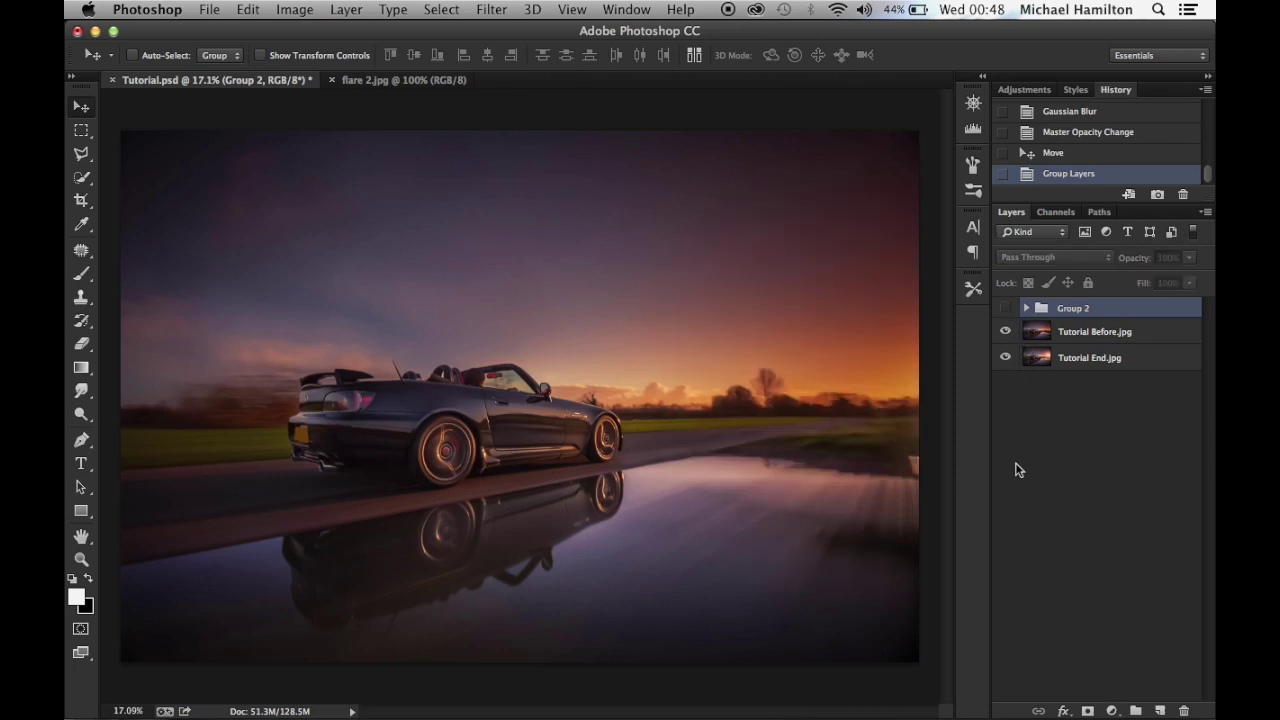
pyautogui.click(1006, 310)
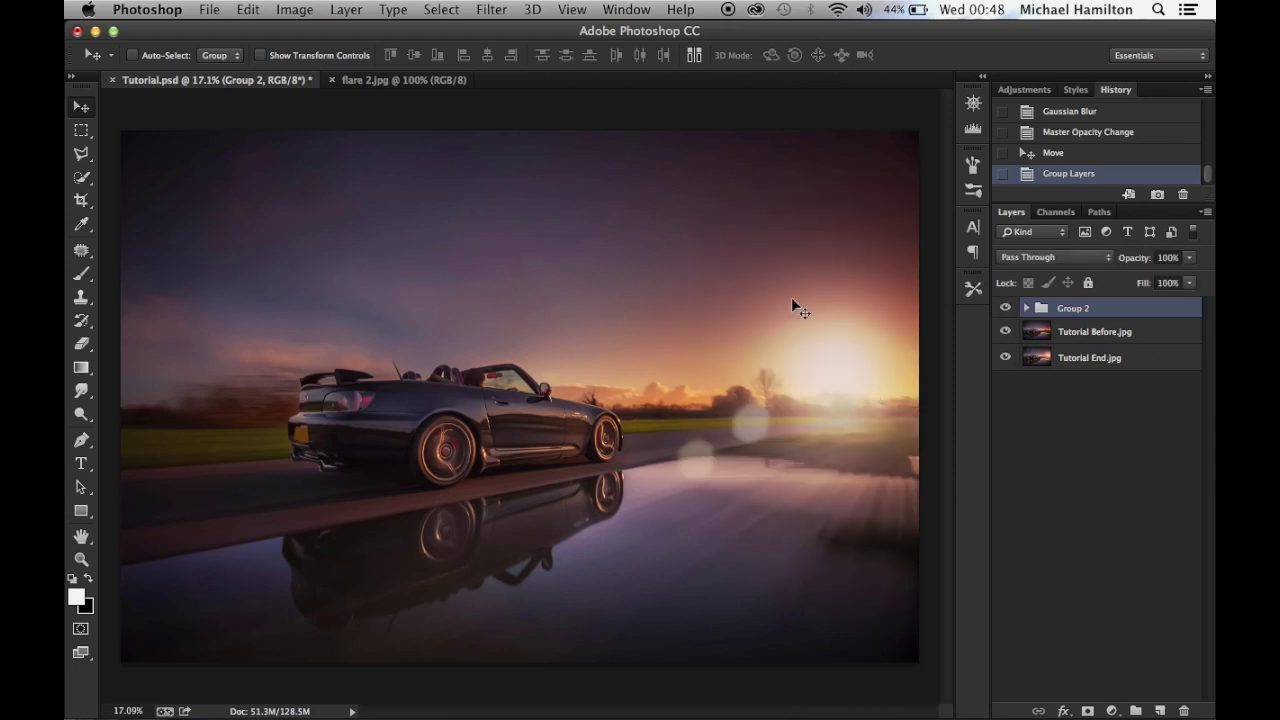